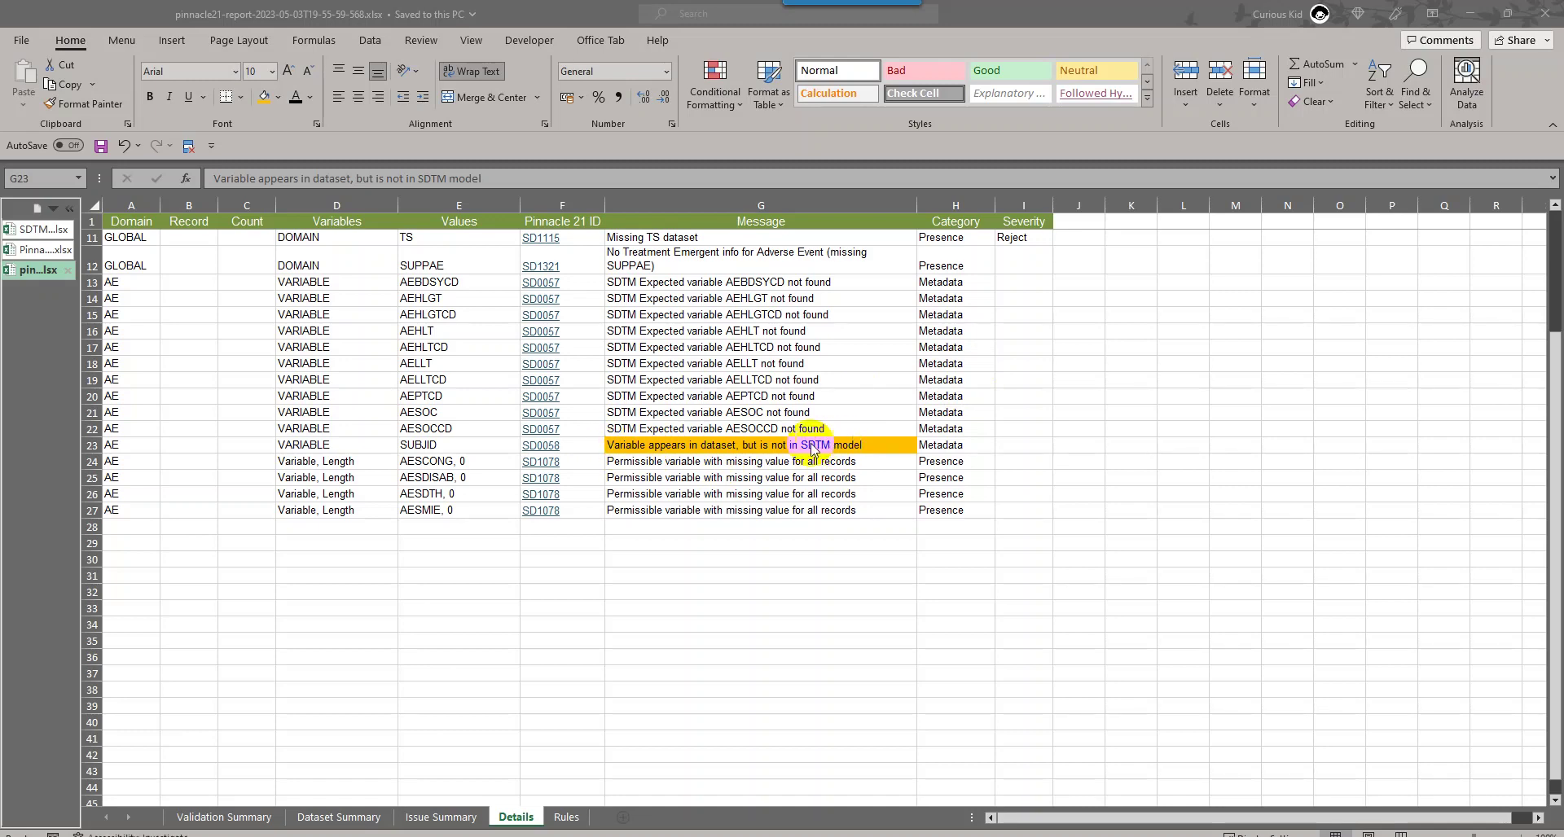
Step: Follow the SD0058 hyperlink in row 23 to its rule definition on the Rules sheet
{"action": "left_click", "coordinate": [535, 447]}
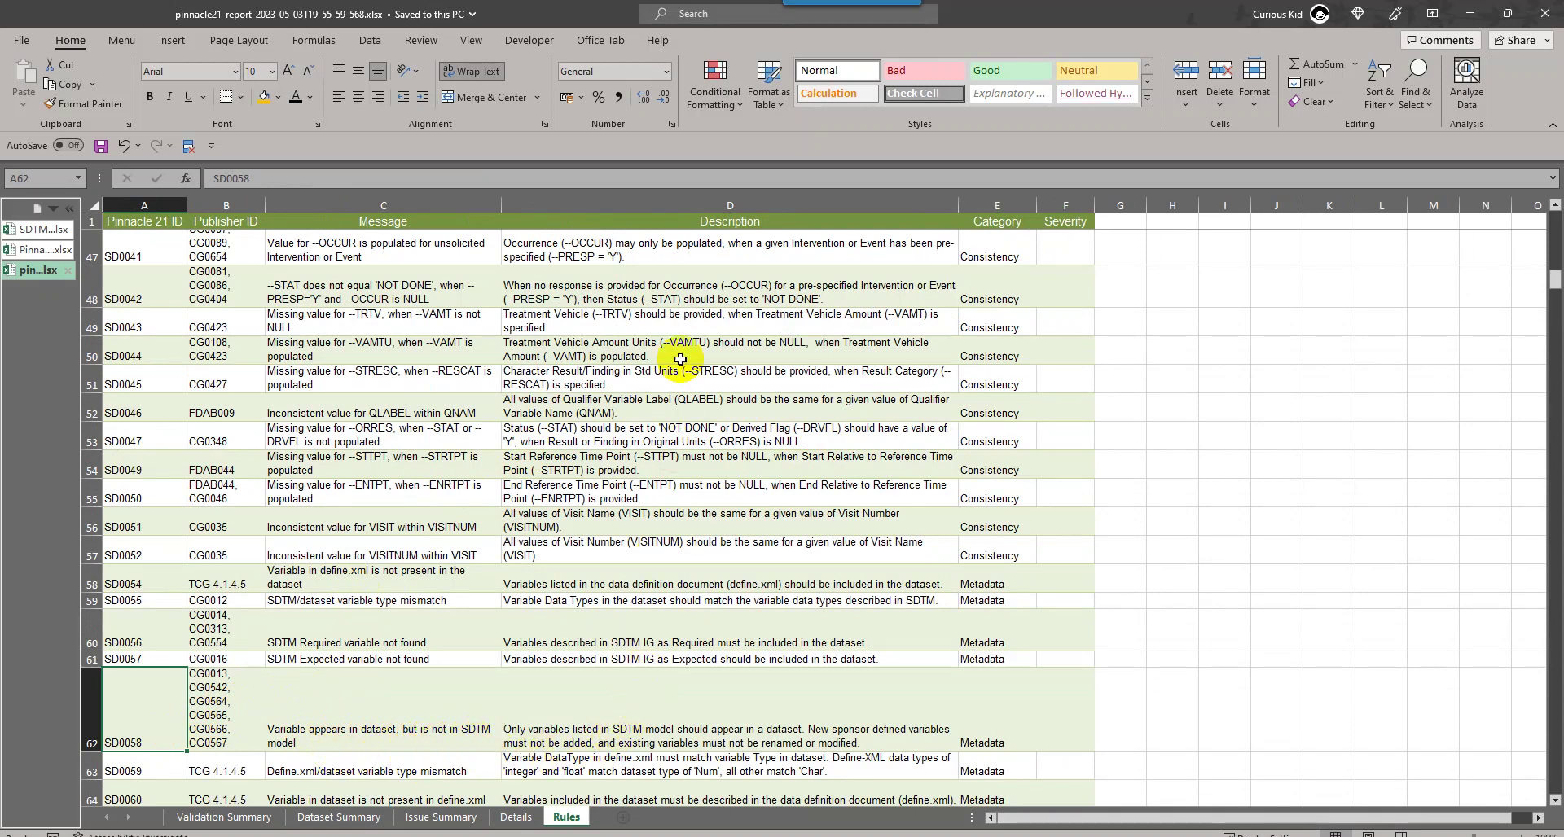
Step: Read the full SD0058 description in cell D62, then return to the Details sheet
{"action": "left_click", "coordinate": [565, 725]}
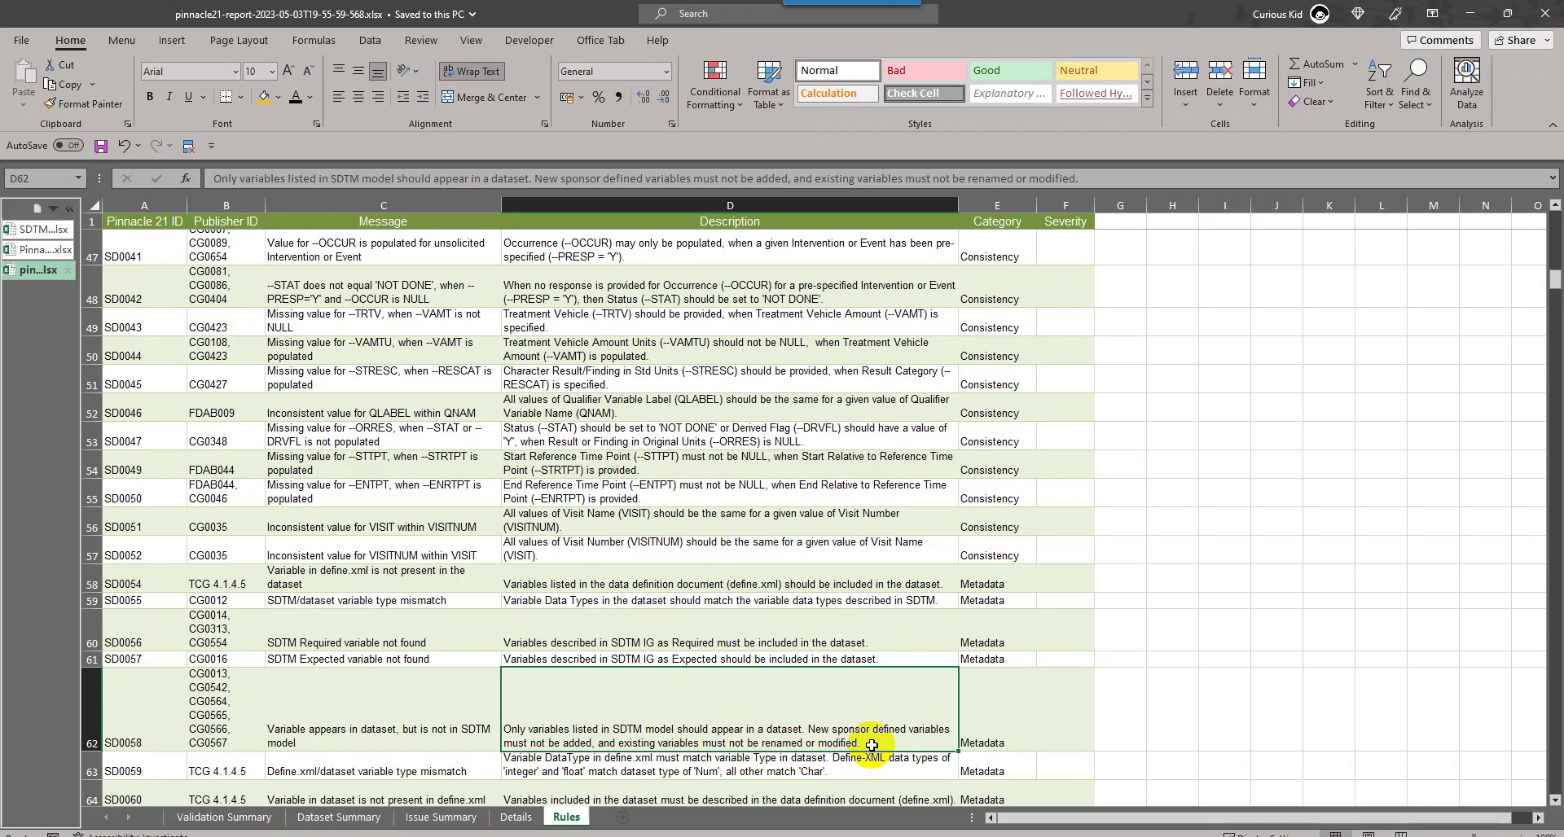
{"action": "left_click", "coordinate": [522, 819]}
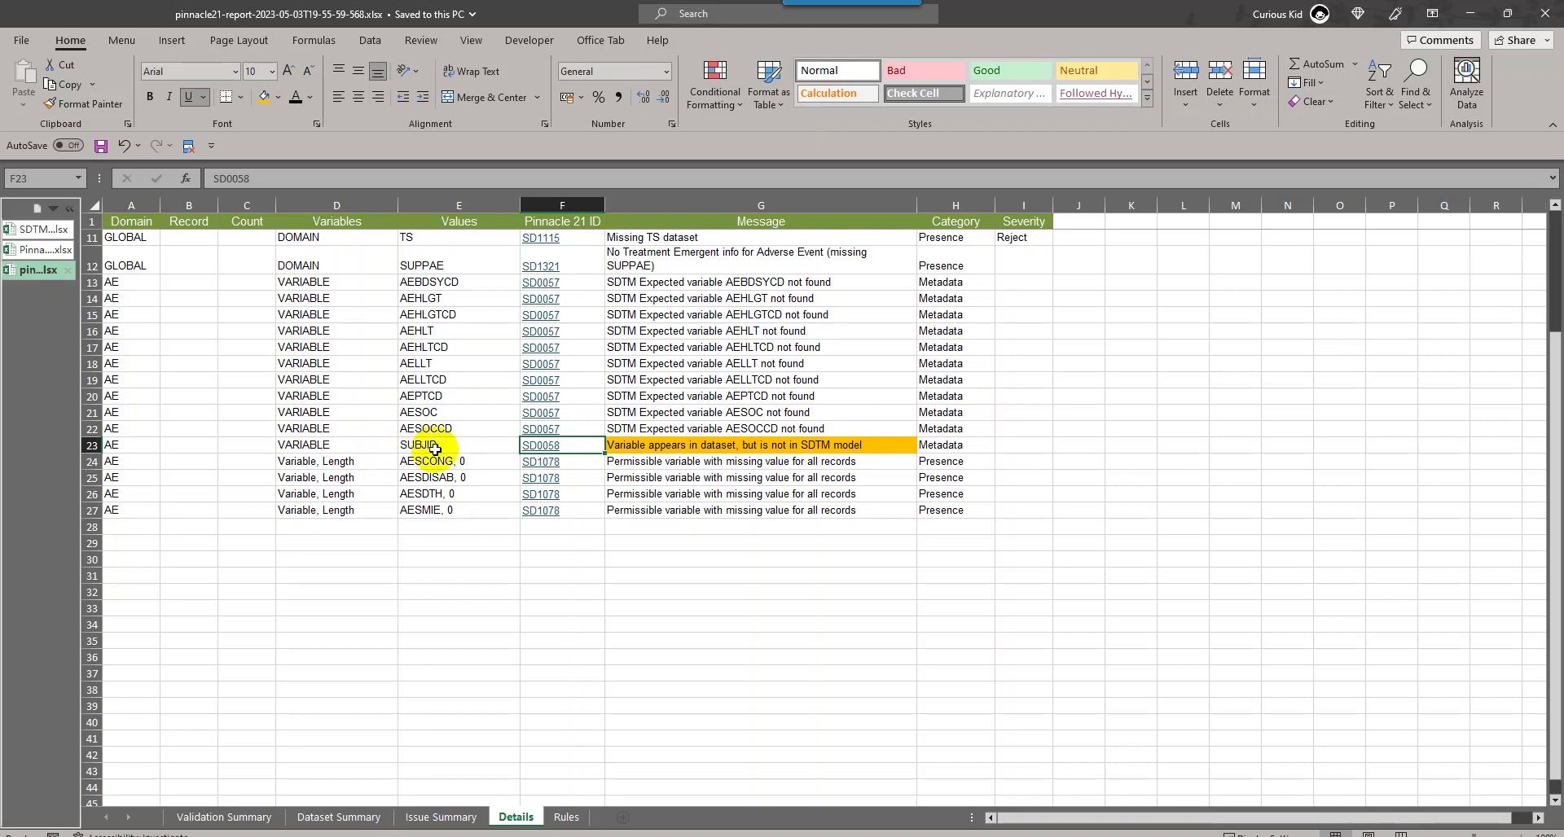
{"action": "left_click", "coordinate": [39, 229]}
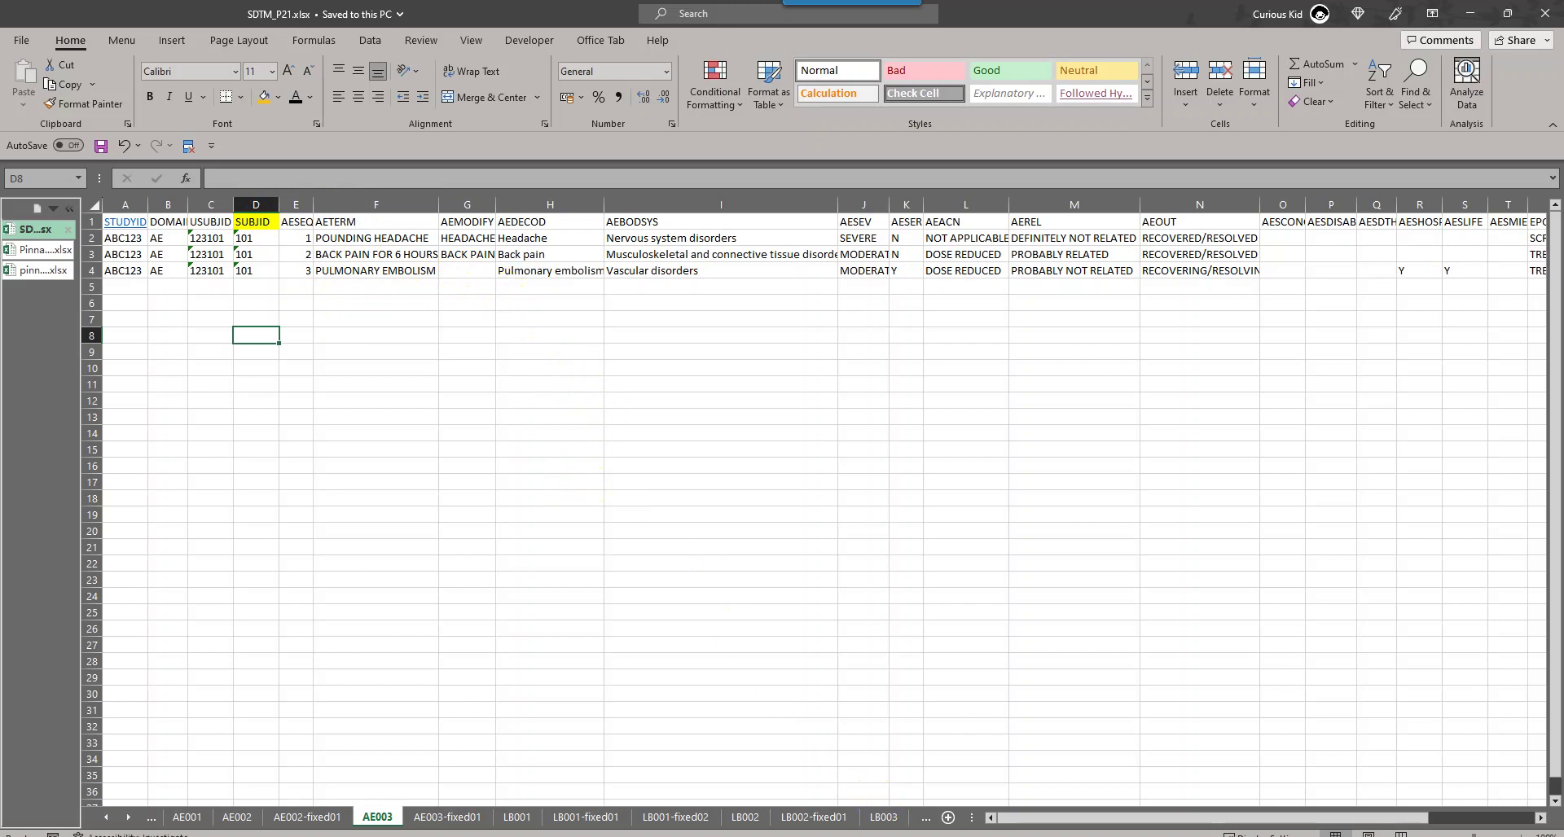
Step: Bring forward the SAS editor showing Import_for_p21_SDTM.sas, which imports sheet AE003 as AE
{"action": "left_click", "coordinate": [860, 774]}
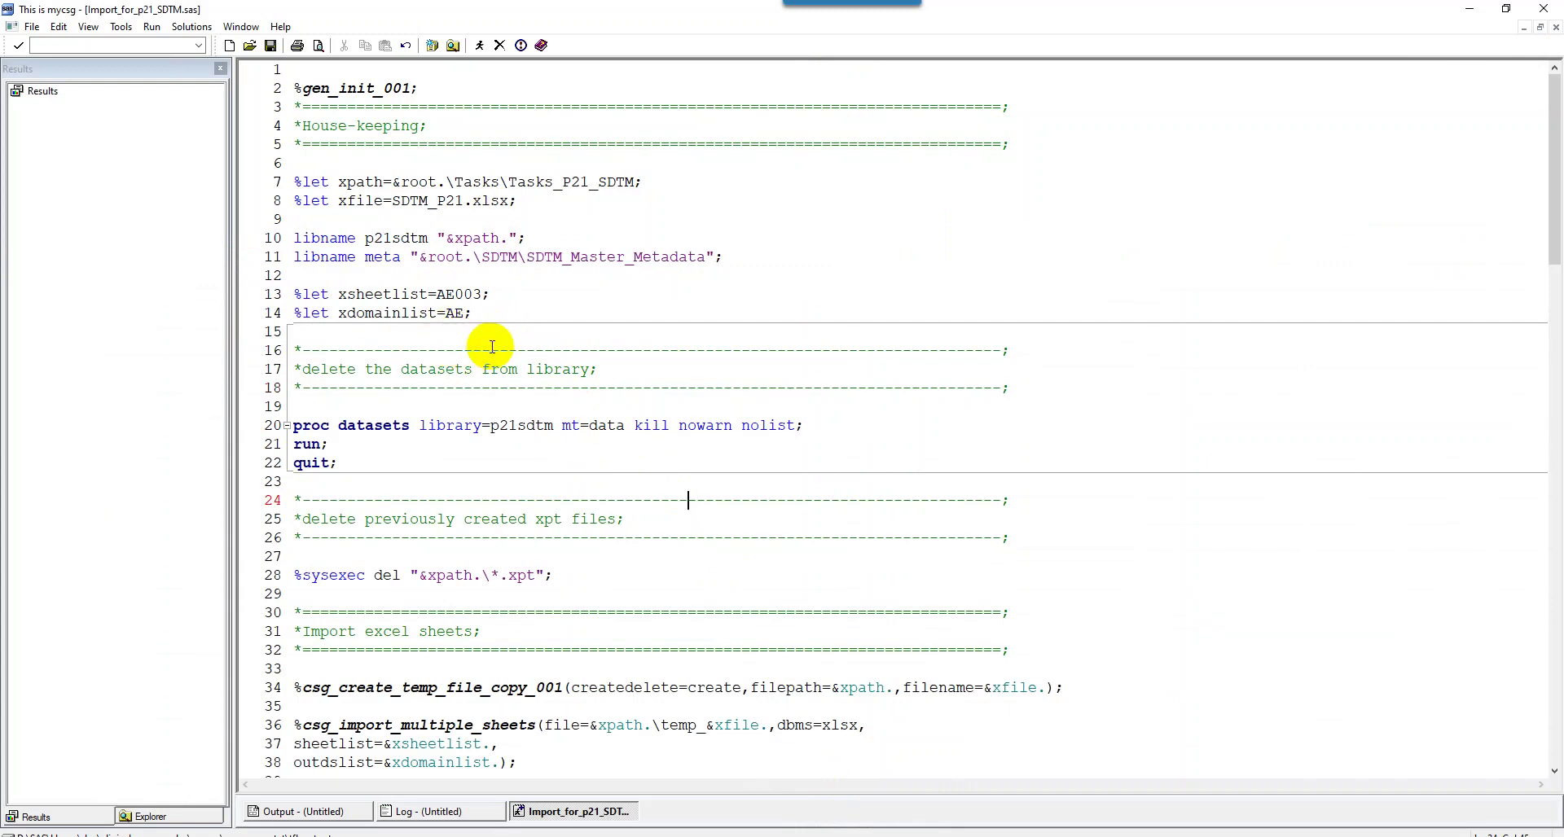
Step: Run the SAS import program, then dismiss the earlier validation results in Pinnacle 21
{"action": "key", "text": "F8"}
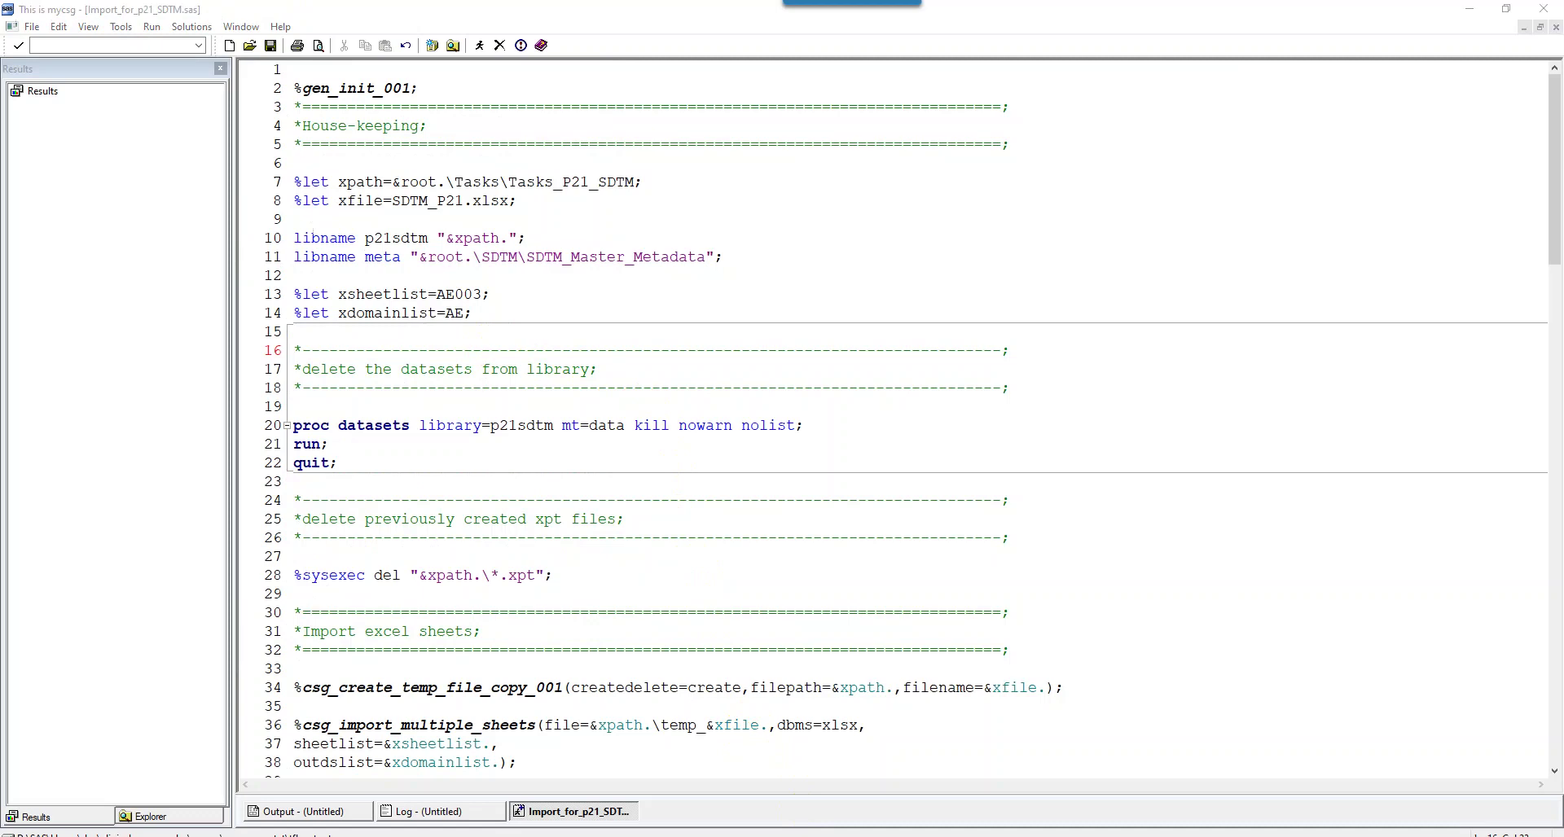
{"action": "key", "text": "alt+Tab"}
{"action": "left_click", "coordinate": [789, 373]}
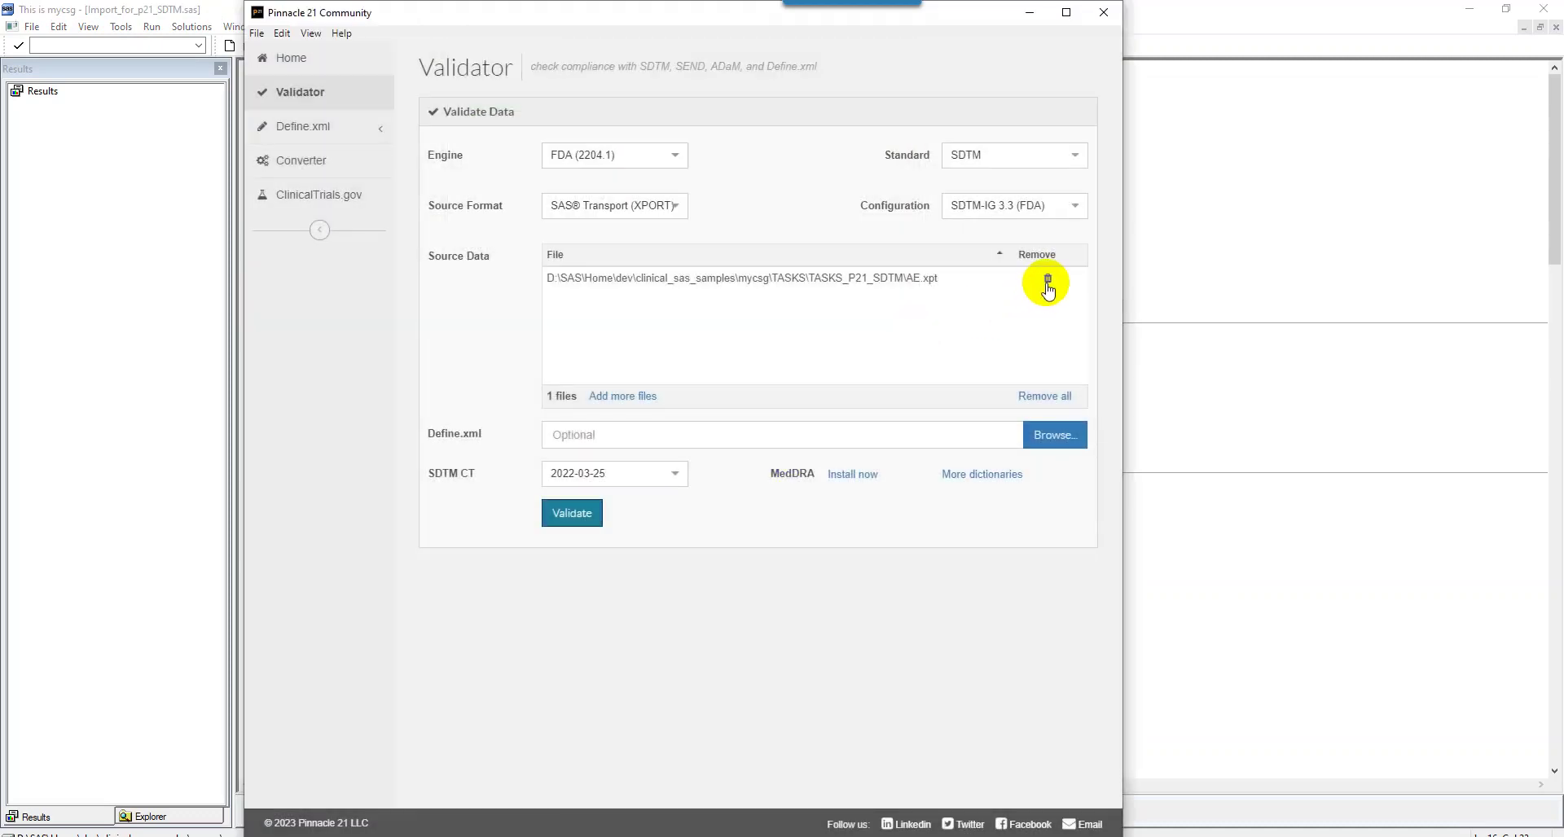
Step: Replace the old source data with the regenerated AE.xpt file
{"action": "left_click", "coordinate": [1046, 281]}
{"action": "left_click", "coordinate": [814, 355]}
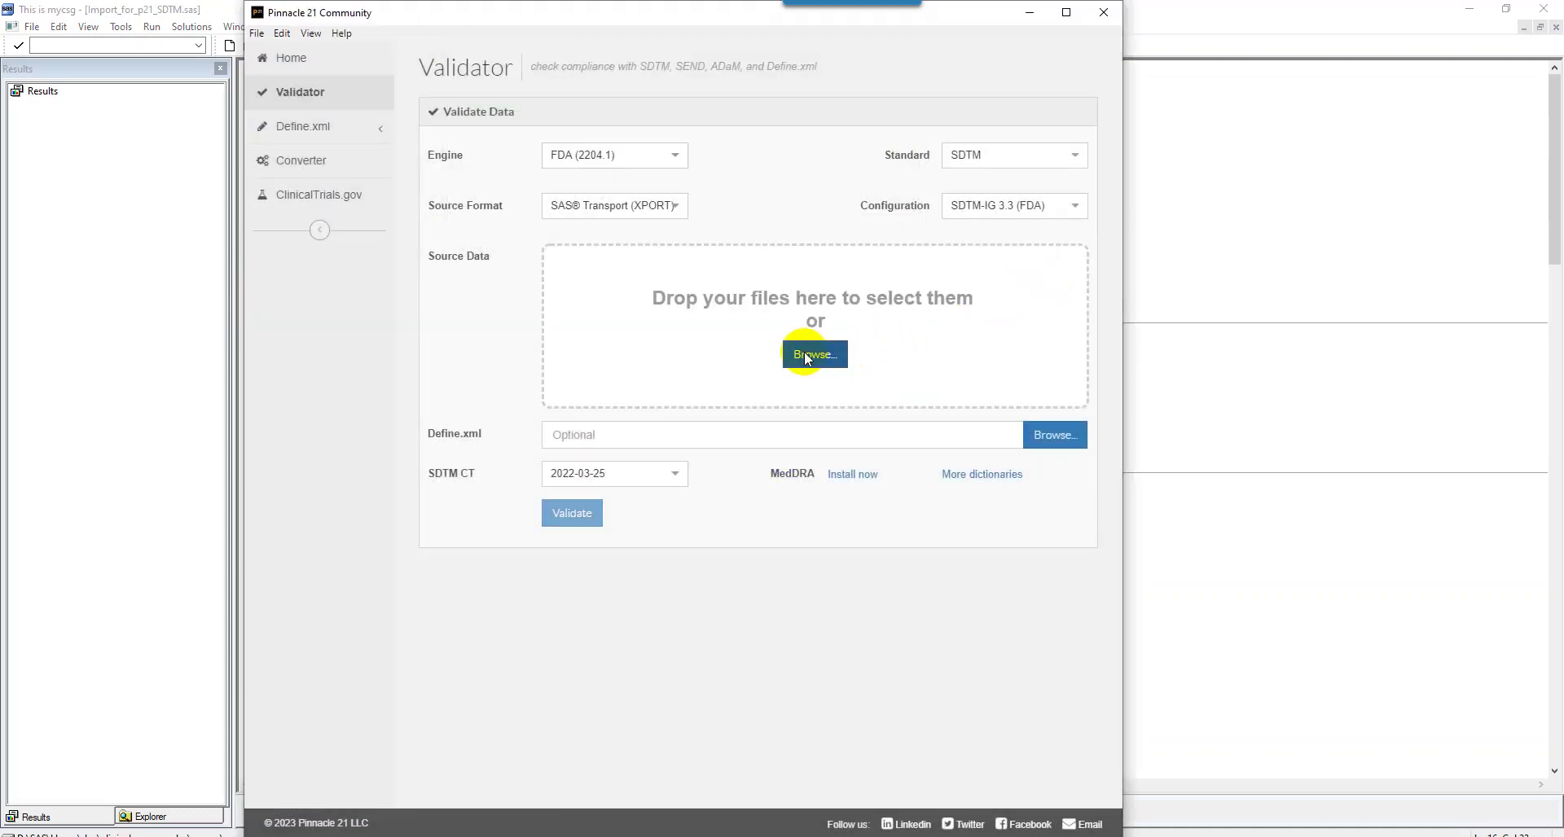
{"action": "left_click", "coordinate": [444, 150]}
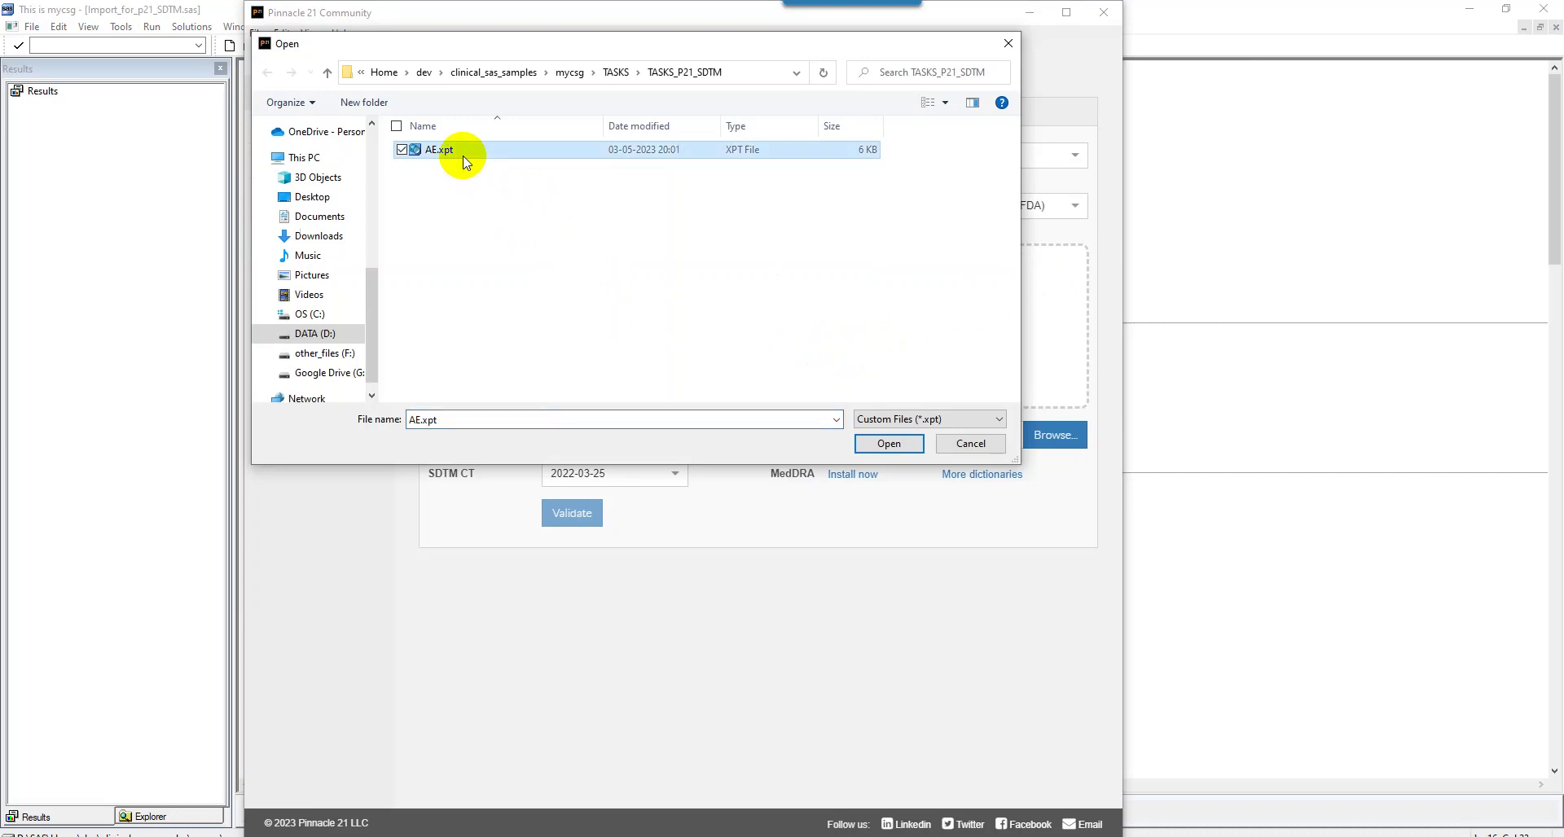
{"action": "left_click", "coordinate": [884, 443]}
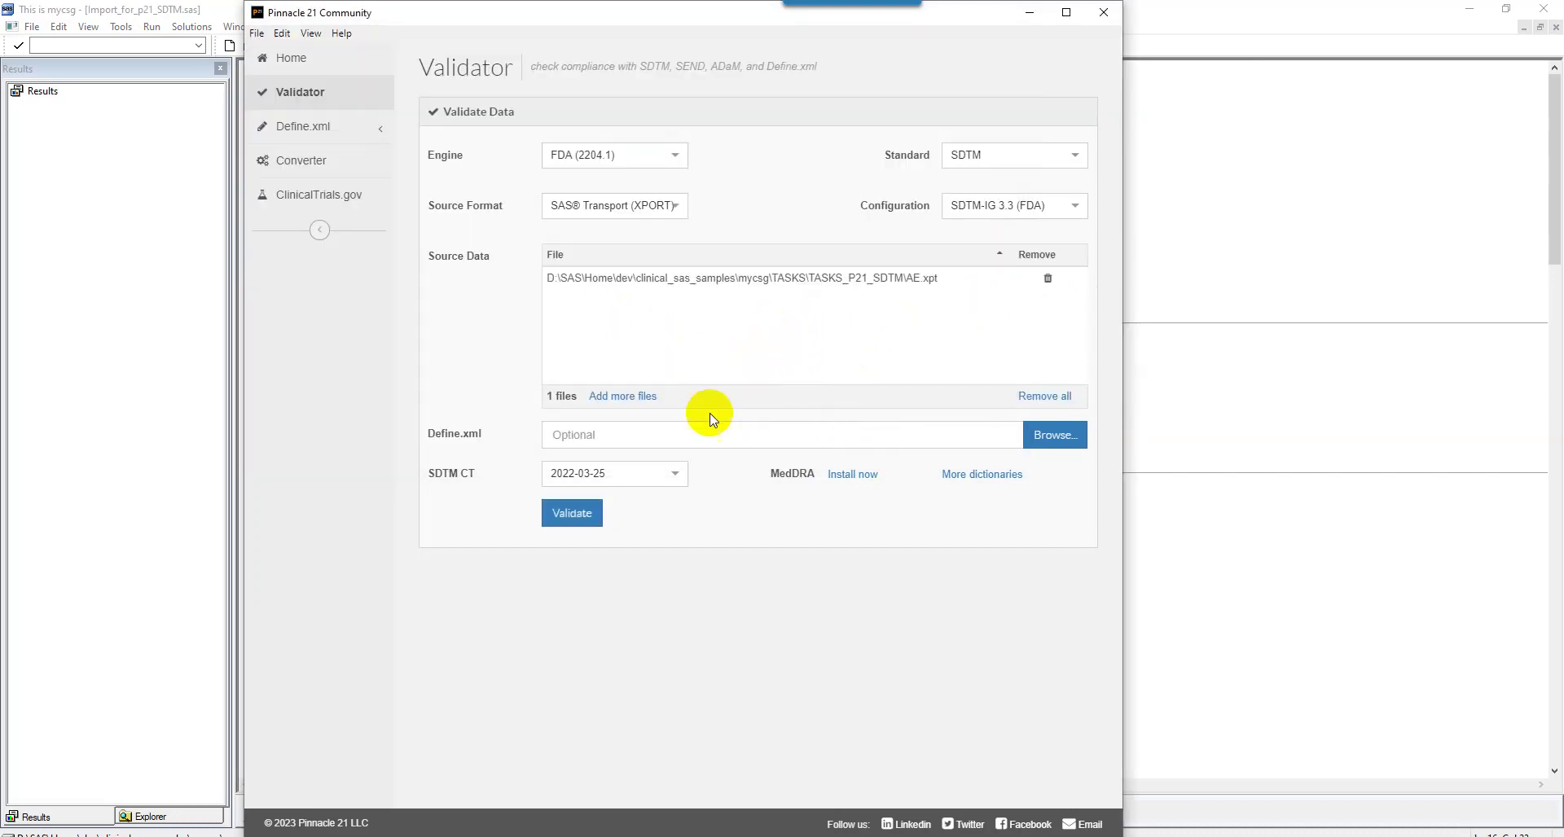
Step: Validate AE.xpt against SDTM-IG 3.3 and open the report's Details sheet
{"action": "left_click", "coordinate": [583, 520]}
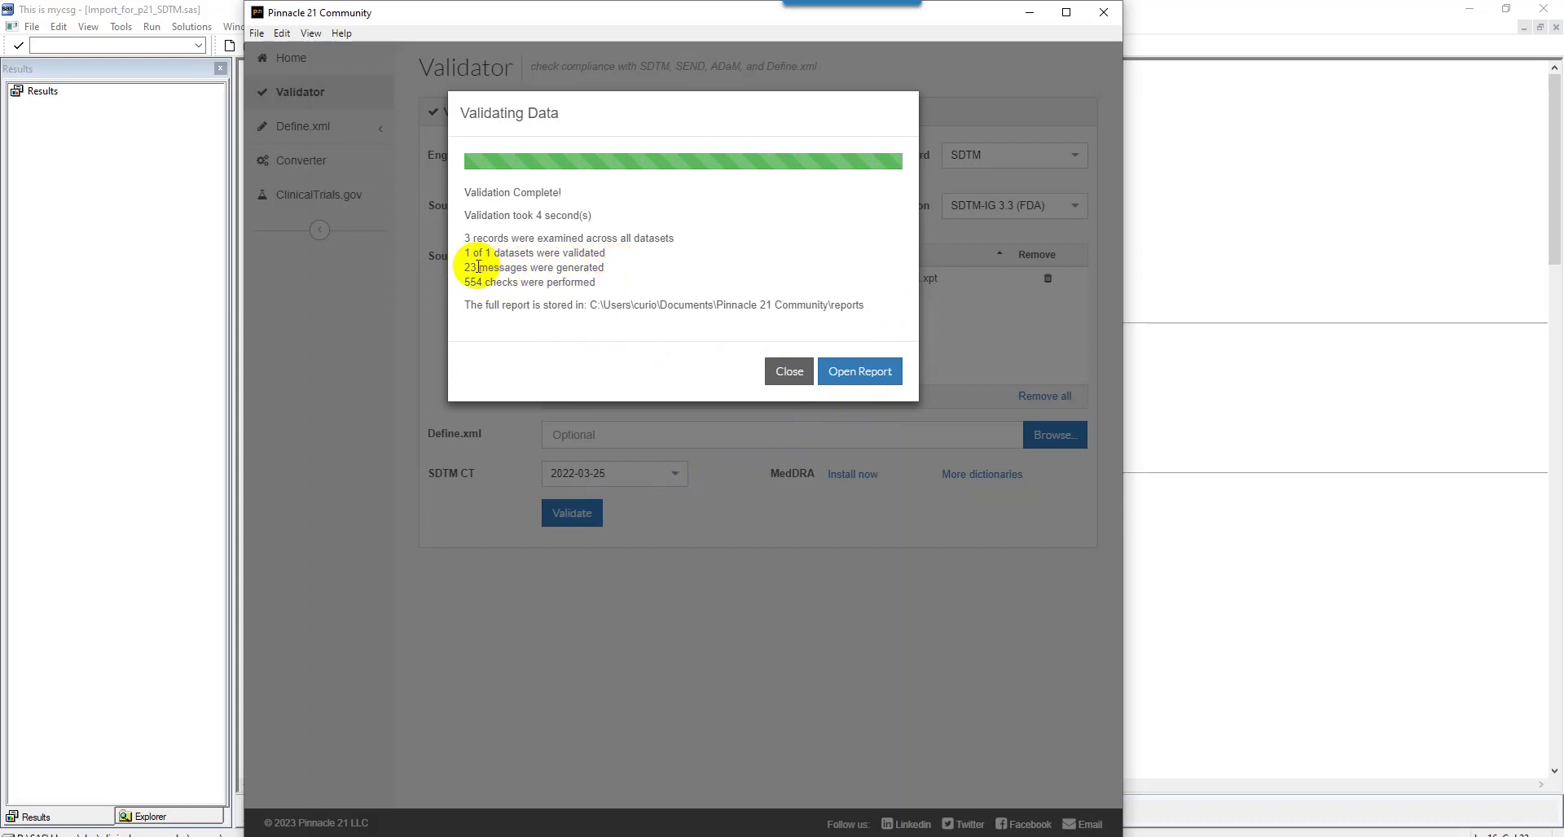
{"action": "left_click", "coordinate": [872, 386]}
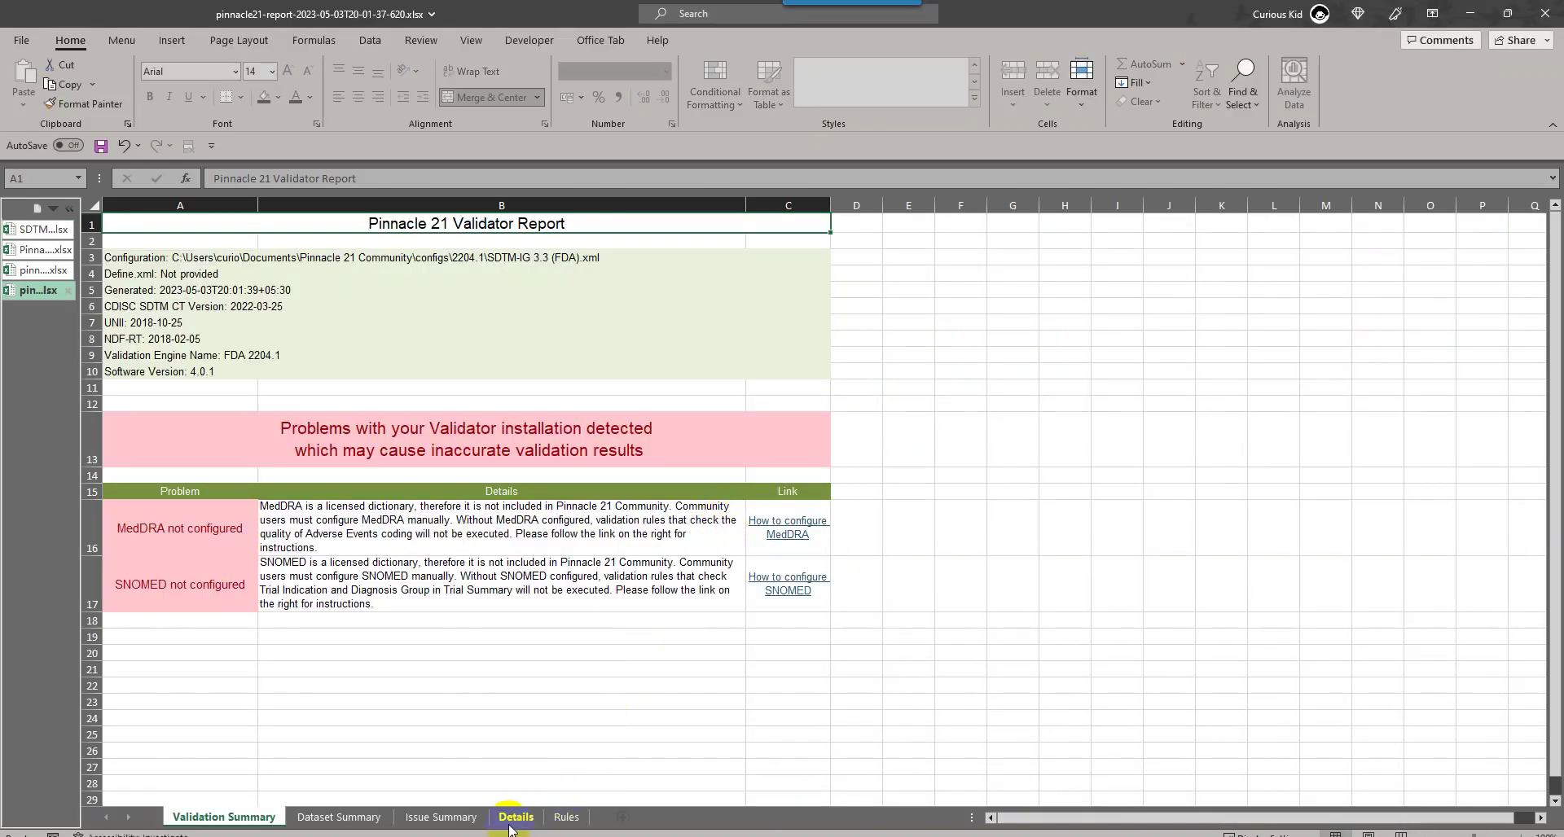
{"action": "left_click", "coordinate": [513, 819]}
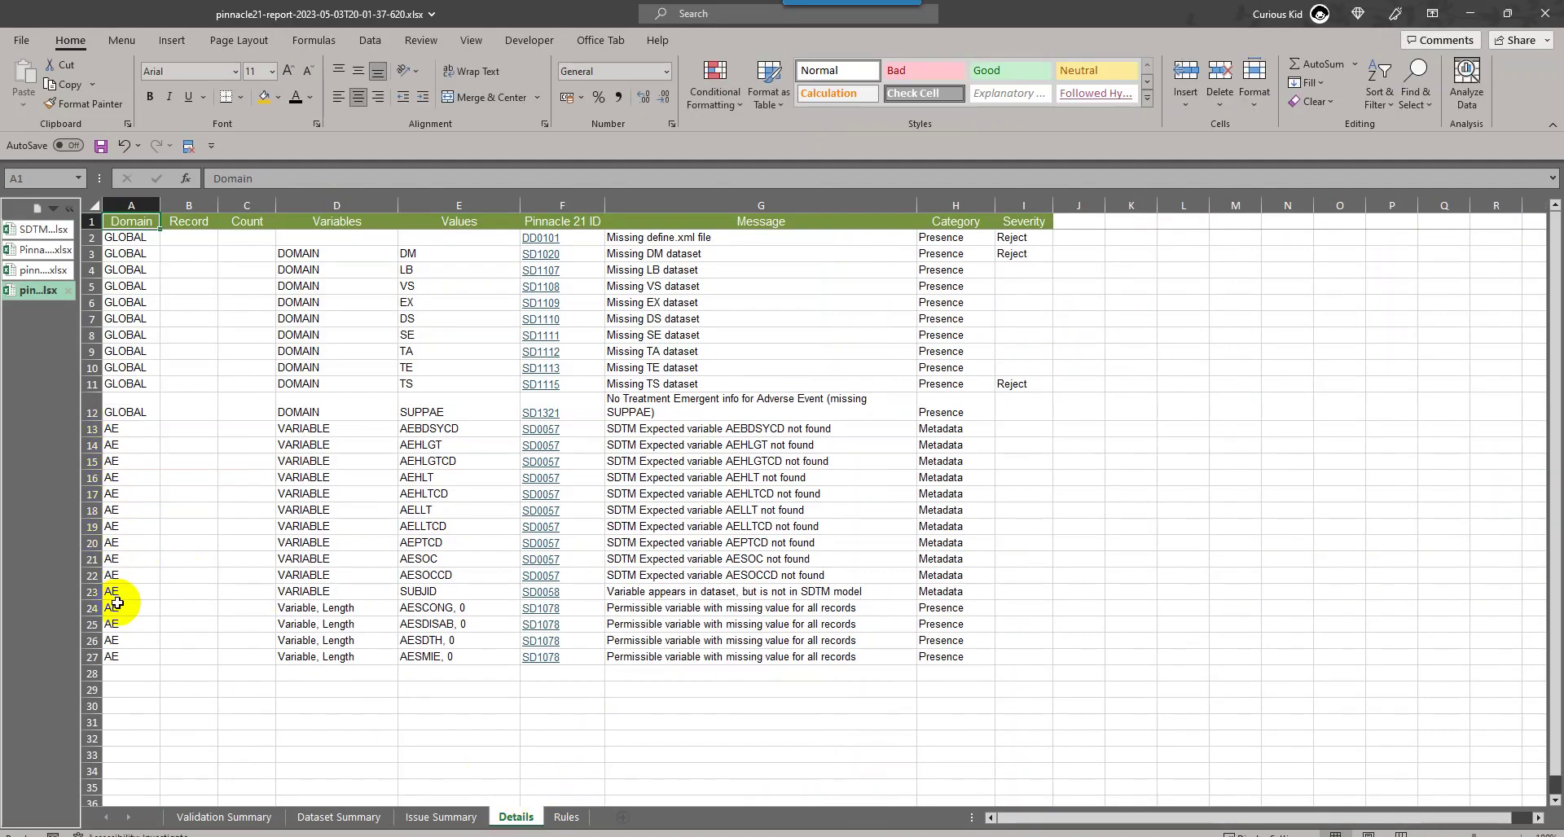
Step: Check that row 23 still flags SUBJID under SD0058, then return to SDTM_P21.xlsx
{"action": "left_click_drag", "start_coordinate": [338, 593], "coordinate": [716, 594]}
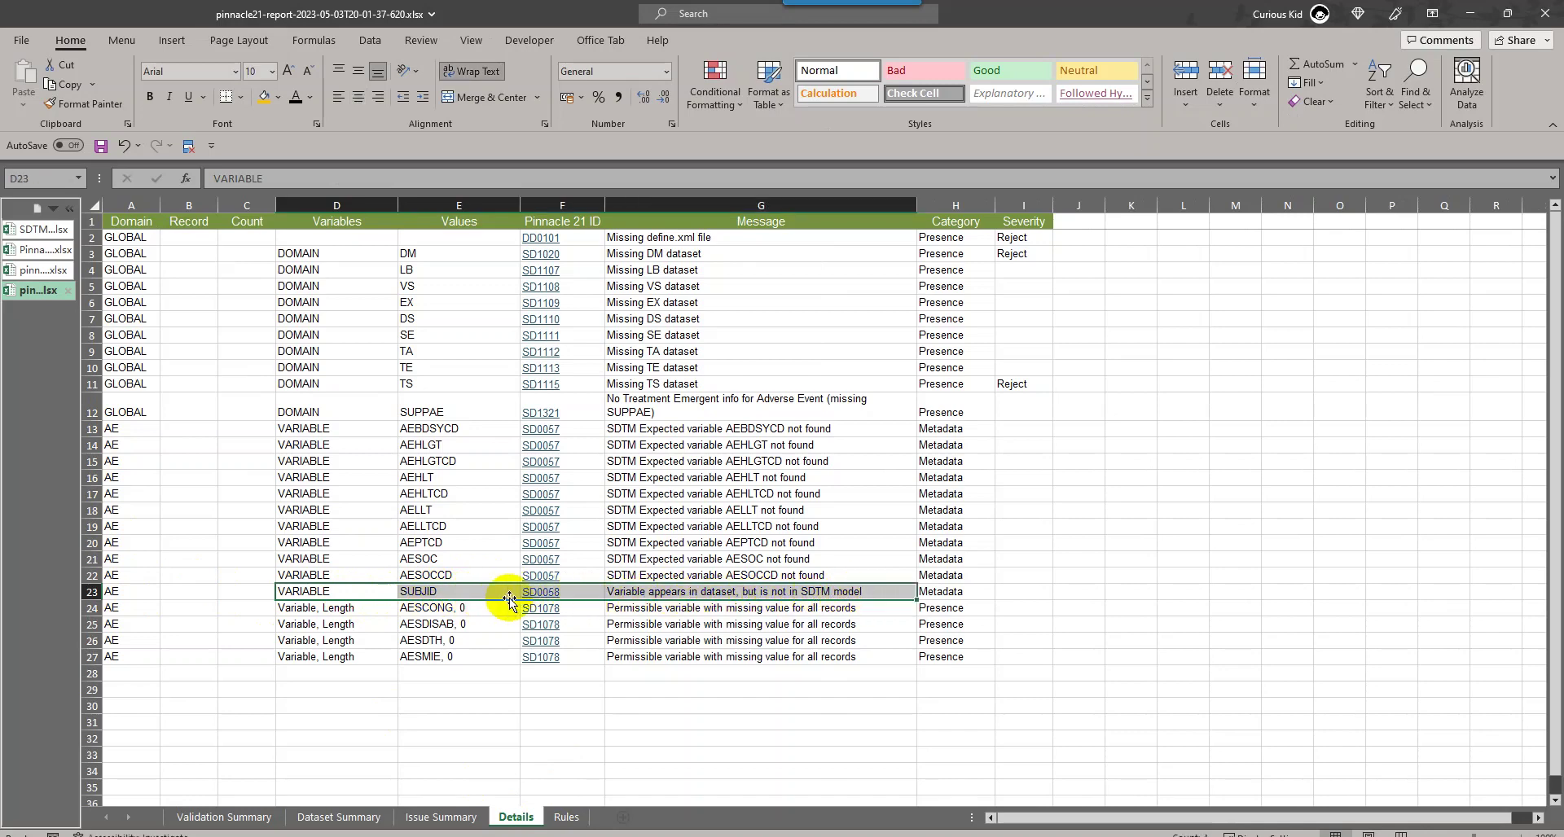
{"action": "left_click", "coordinate": [468, 593]}
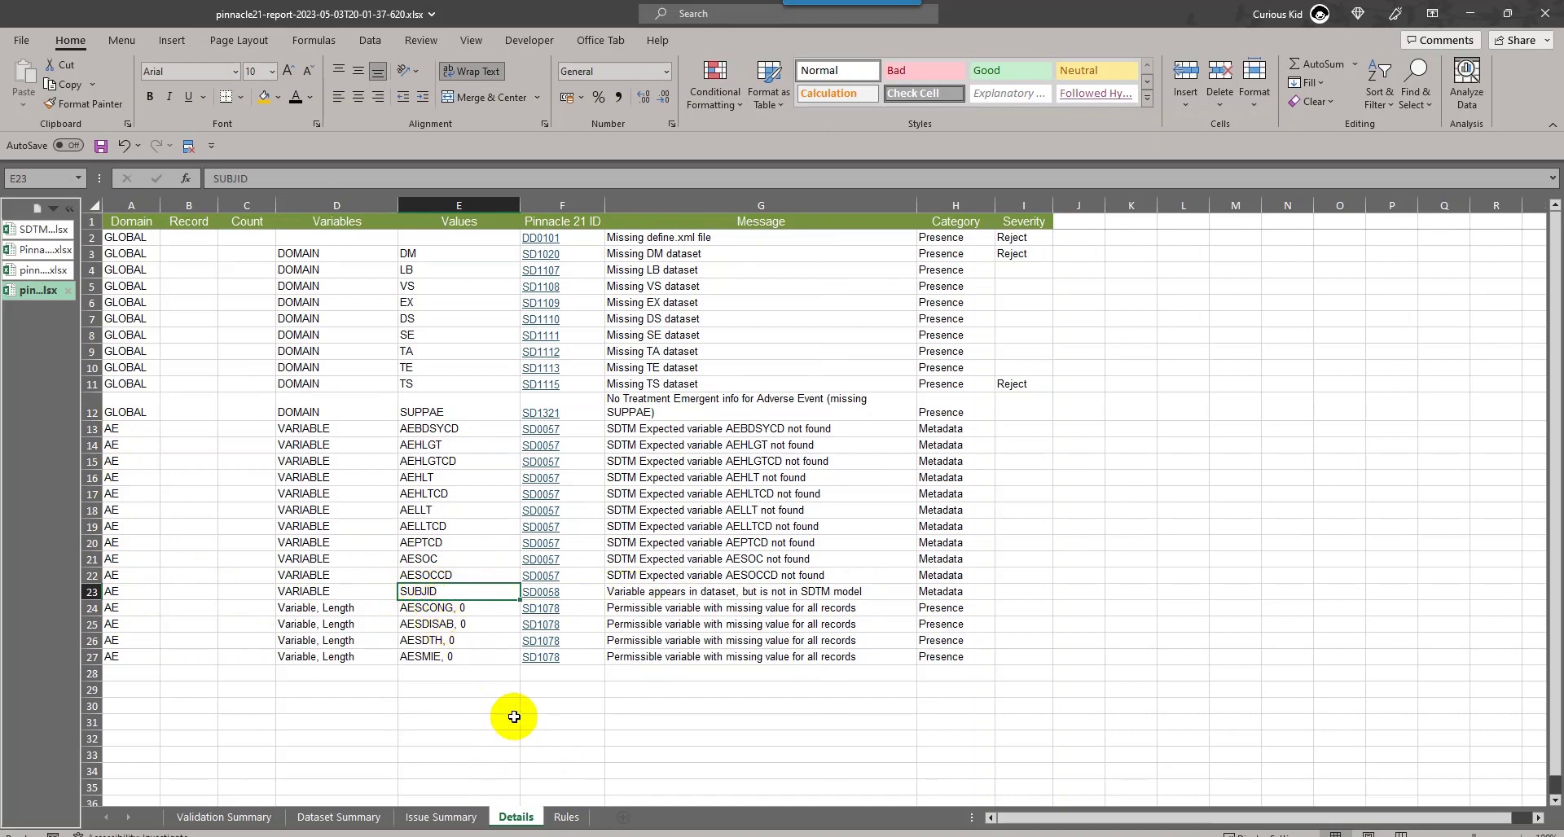
{"action": "left_click", "coordinate": [38, 230]}
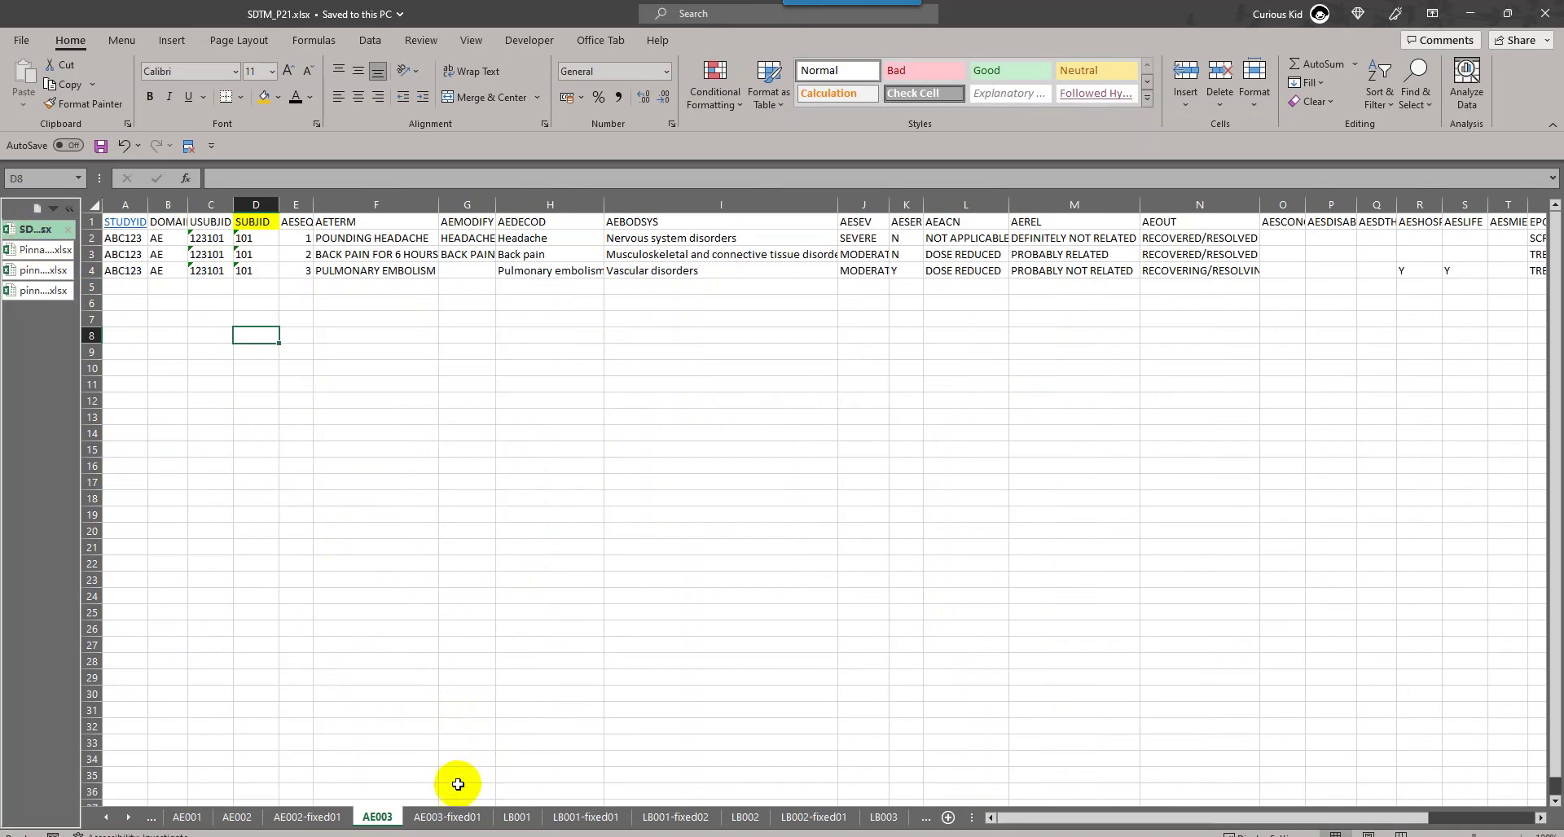
Step: Set xsheetlist=AE003-fixed01 for the SAS import, rerun it, and switch to Pinnacle 21
{"action": "left_click", "coordinate": [447, 816]}
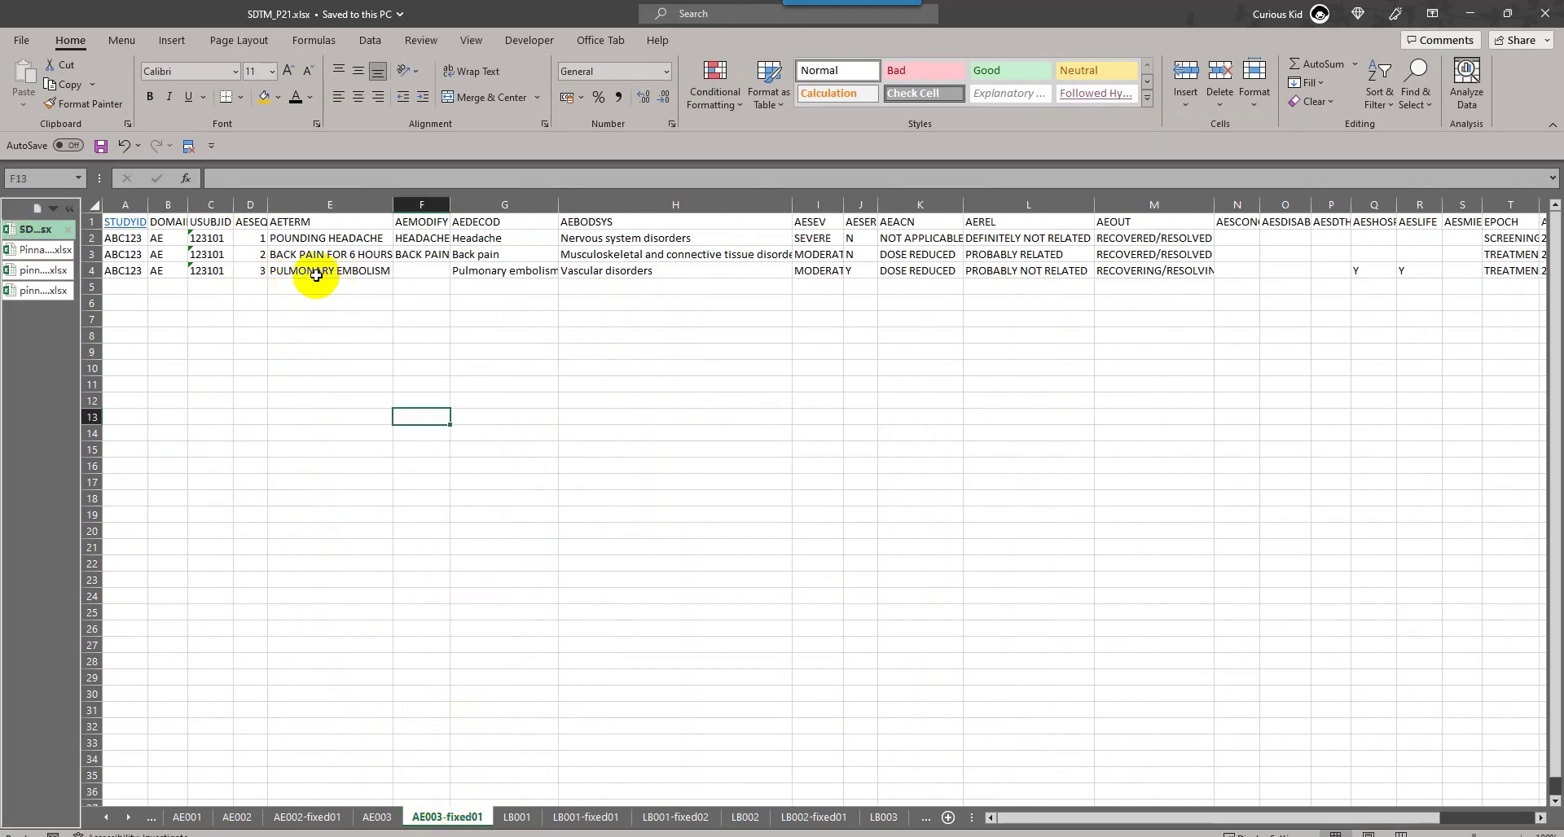
{"action": "left_click", "coordinate": [304, 207]}
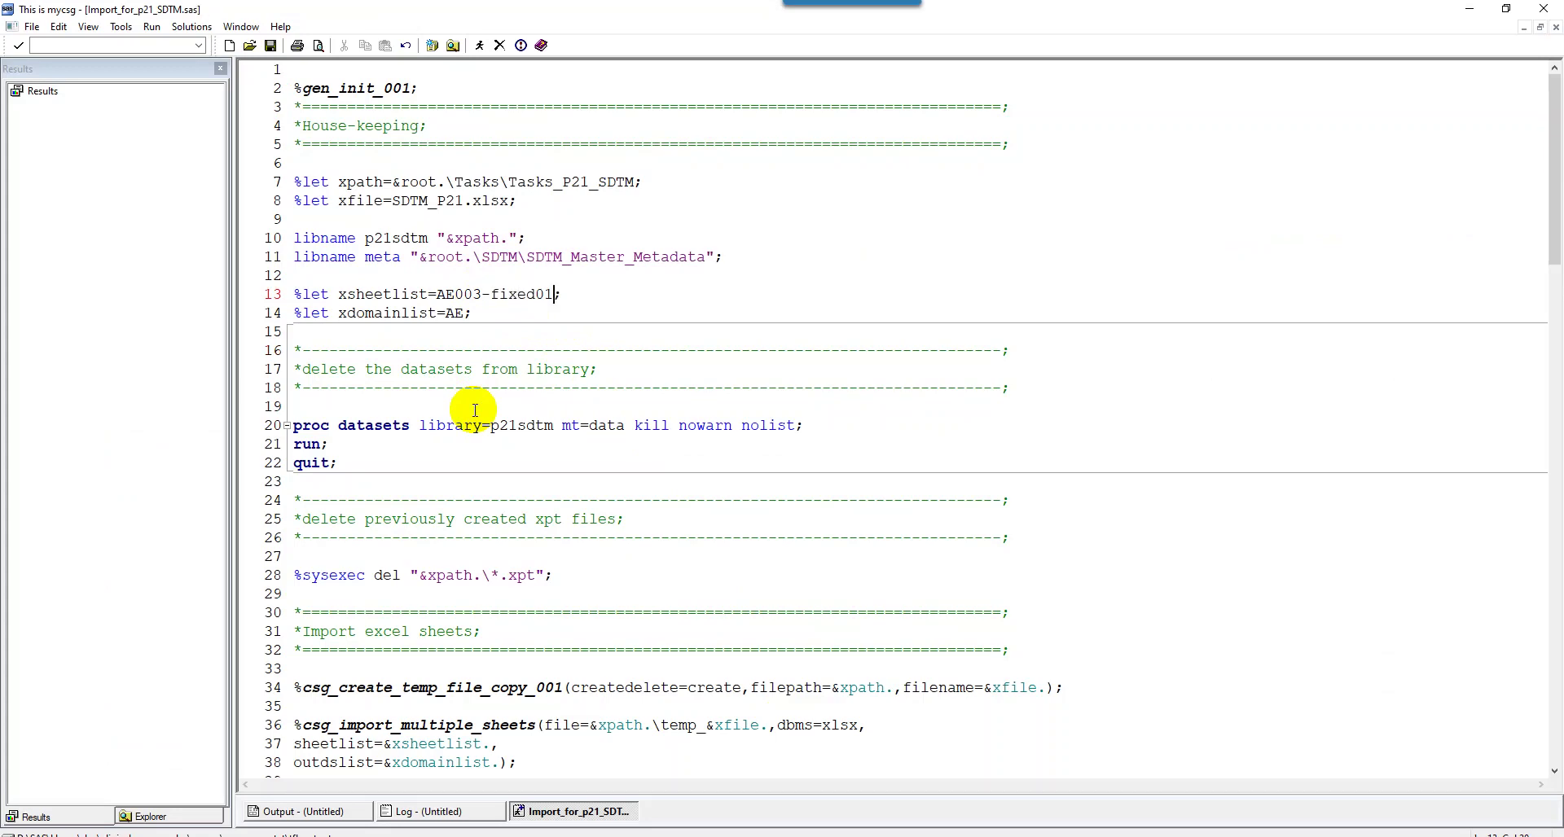
{"action": "key", "text": "F3"}
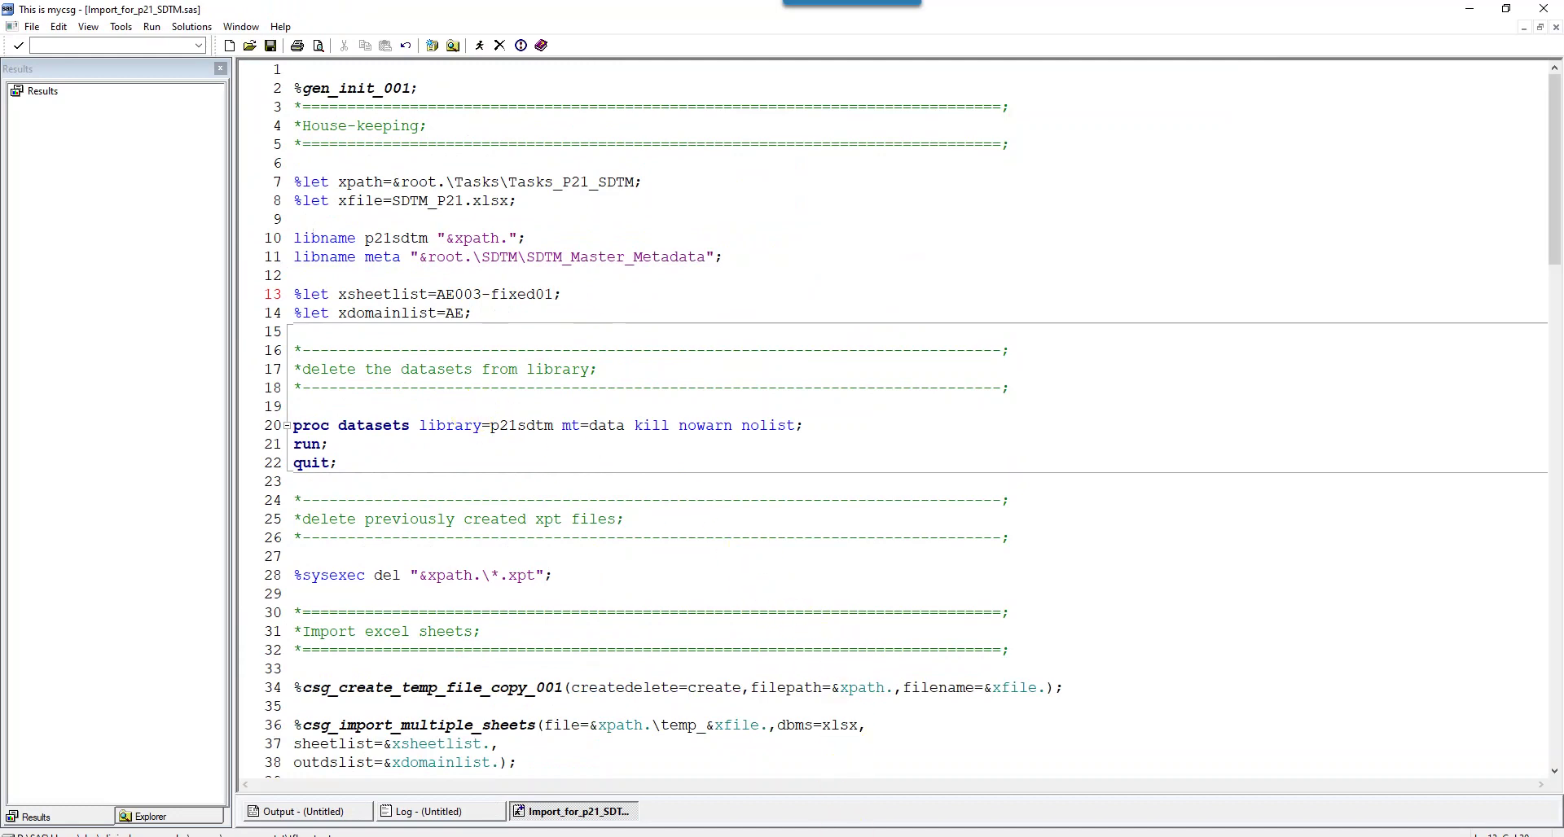
{"action": "key", "text": "alt+Tab"}
Step: Reload the rebuilt AE.xpt, revalidate it, and open the new 22-message report
{"action": "left_click", "coordinate": [789, 373]}
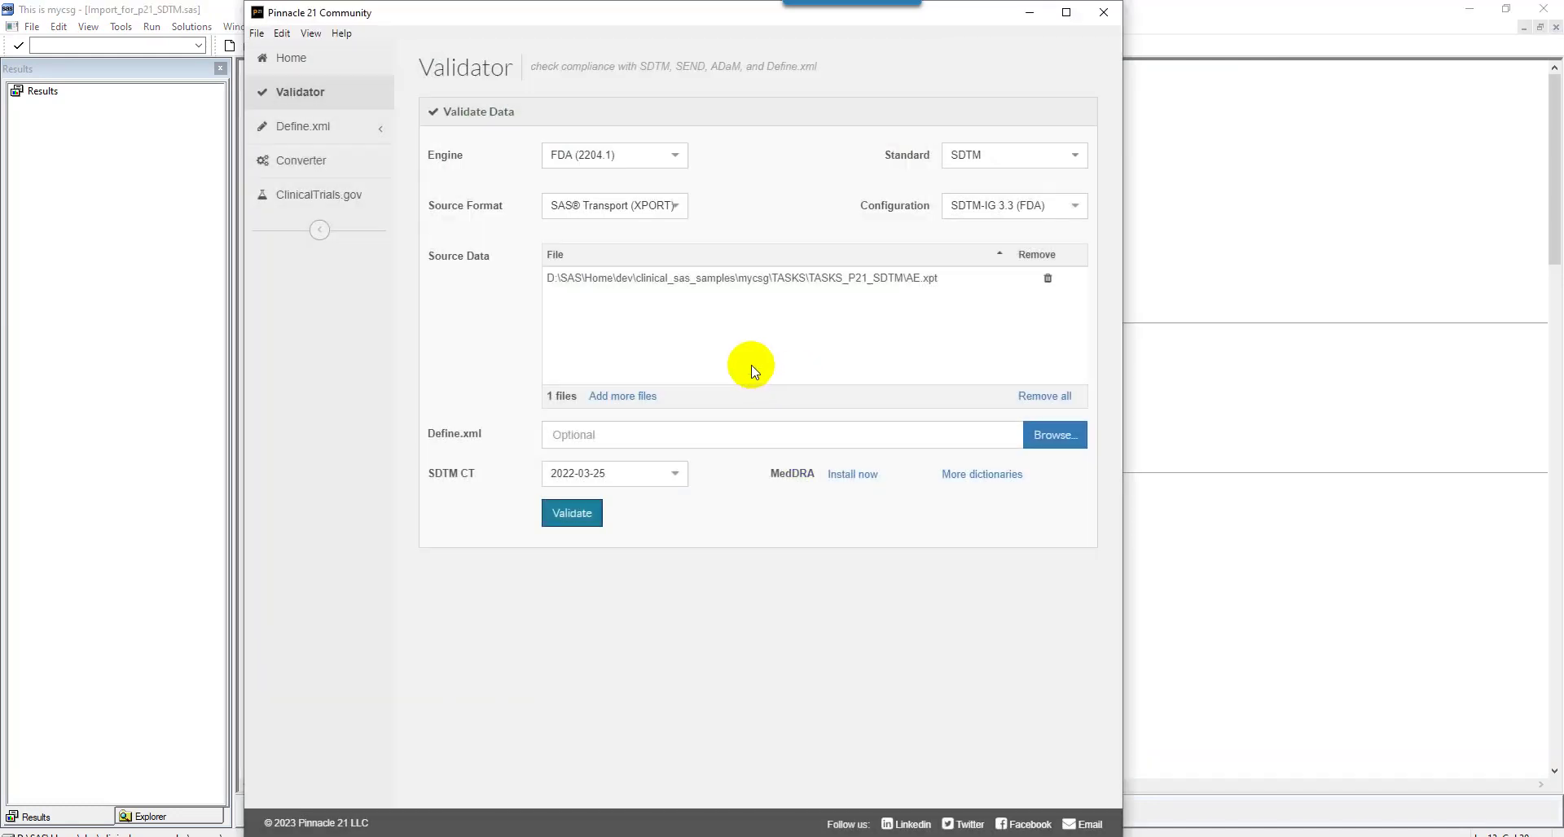
{"action": "left_click", "coordinate": [1047, 282]}
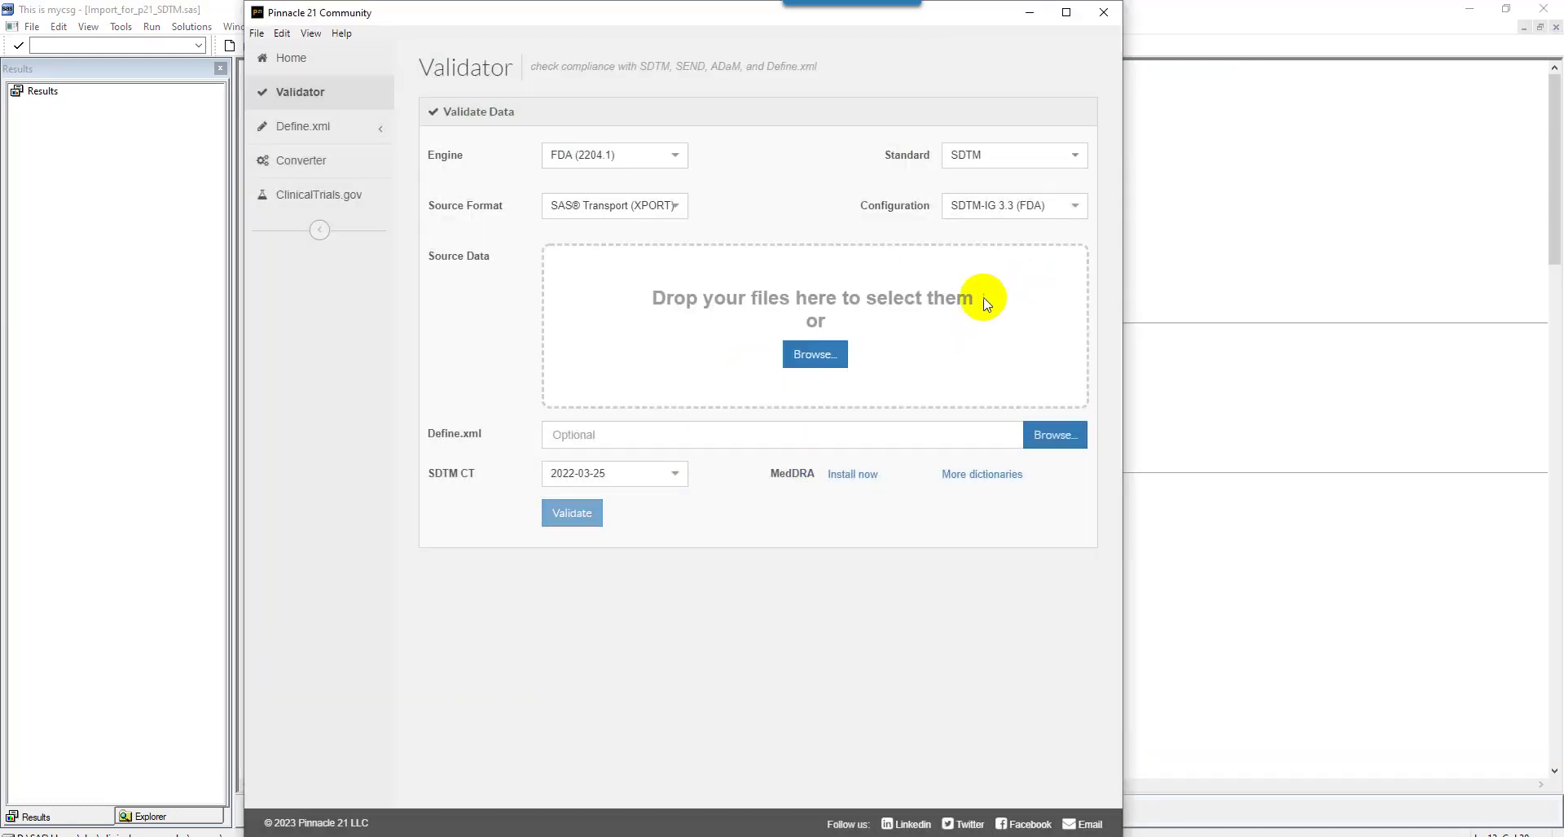
{"action": "left_click", "coordinate": [799, 363]}
{"action": "left_click", "coordinate": [489, 151]}
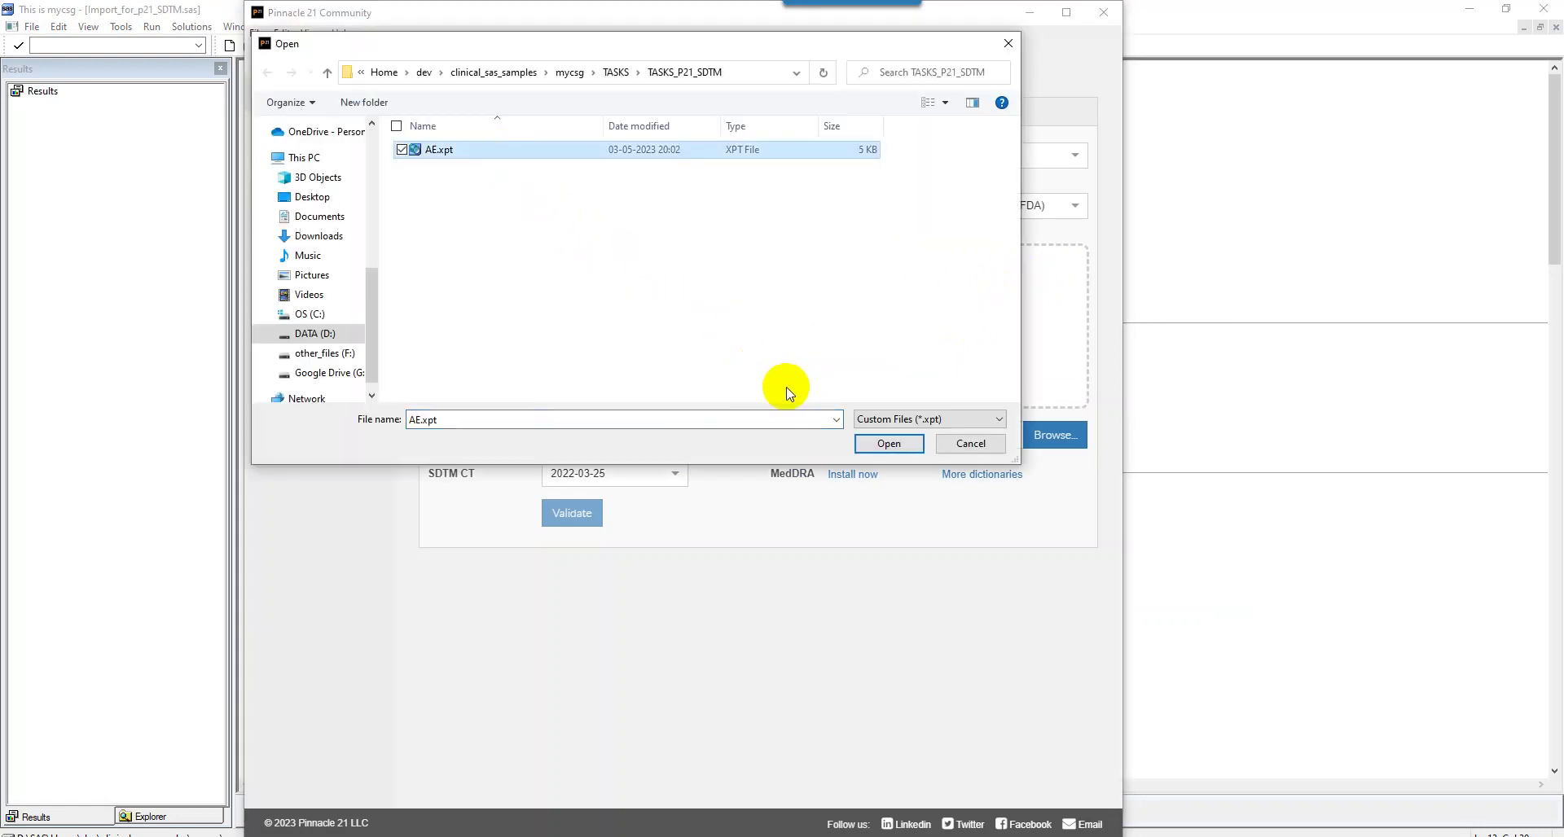
{"action": "left_click", "coordinate": [870, 443]}
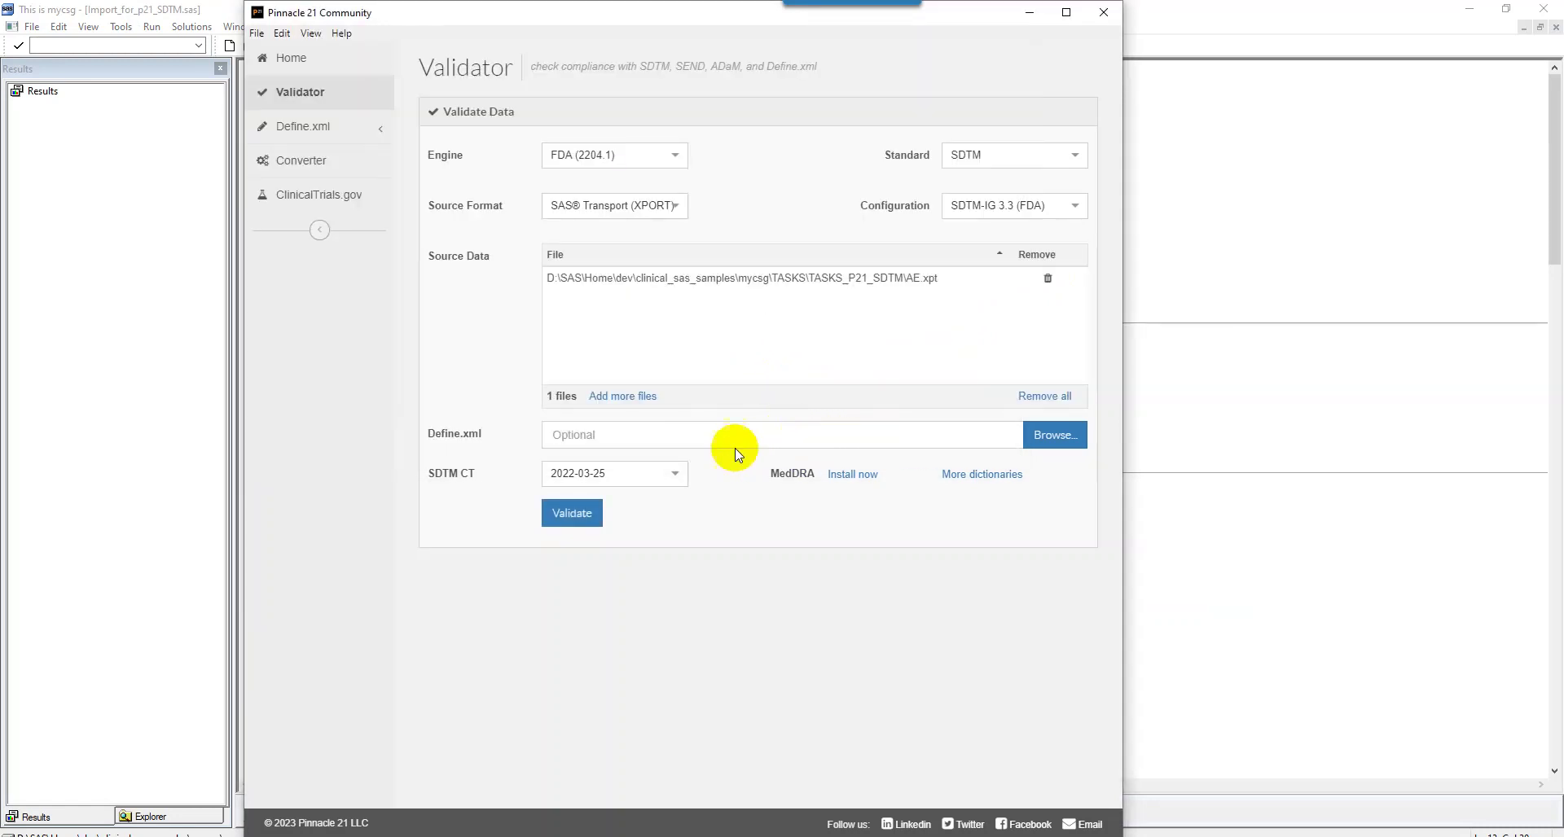
{"action": "left_click", "coordinate": [580, 524]}
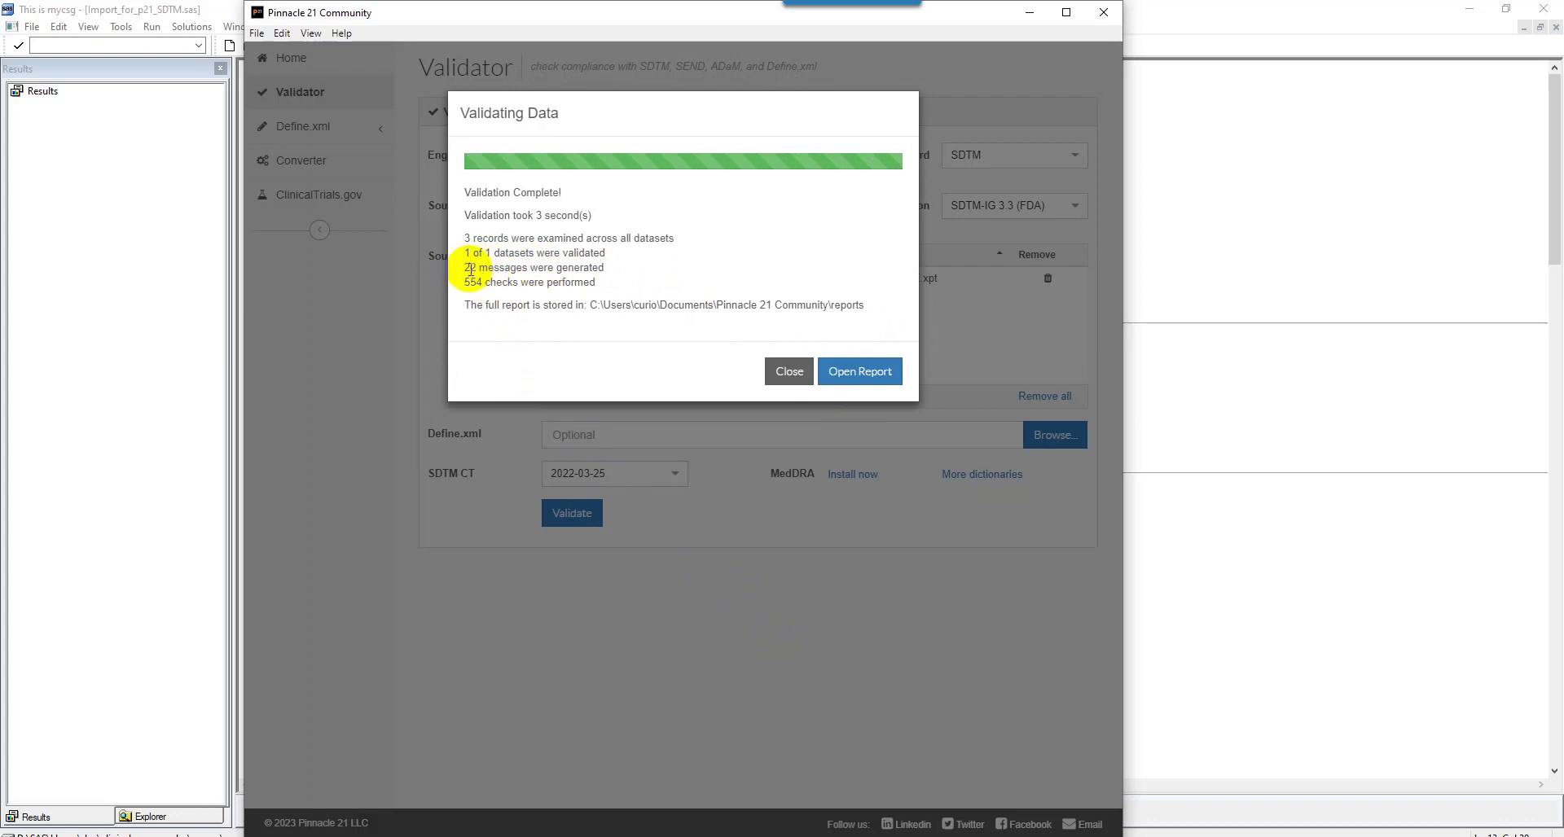
{"action": "left_click", "coordinate": [861, 381]}
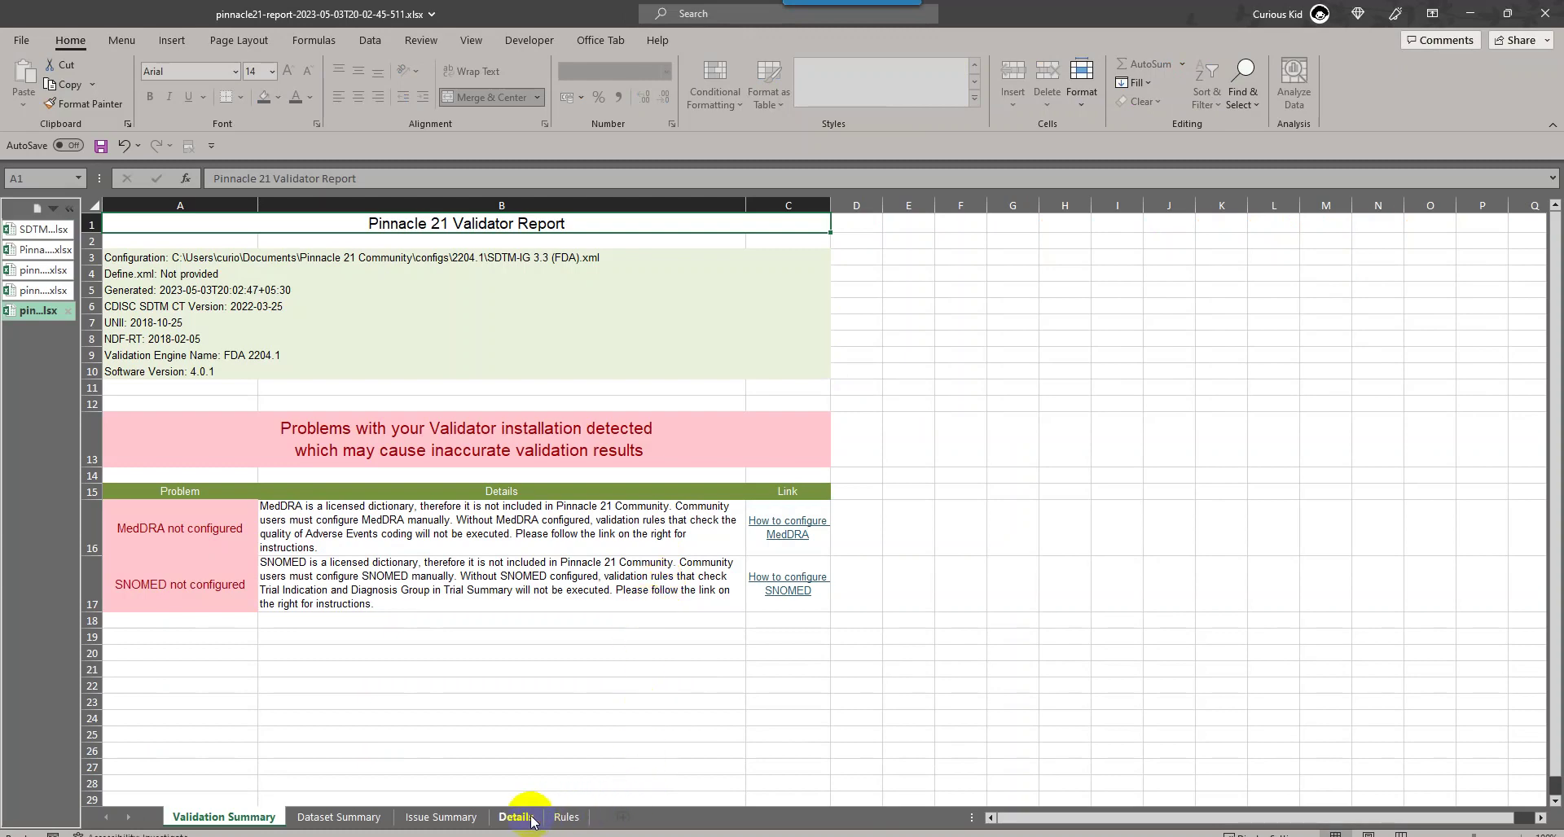
Step: Verify the new Details sheet no longer lists SUBJID, then switch to the earlier pinnacle21 report
{"action": "left_click", "coordinate": [515, 817]}
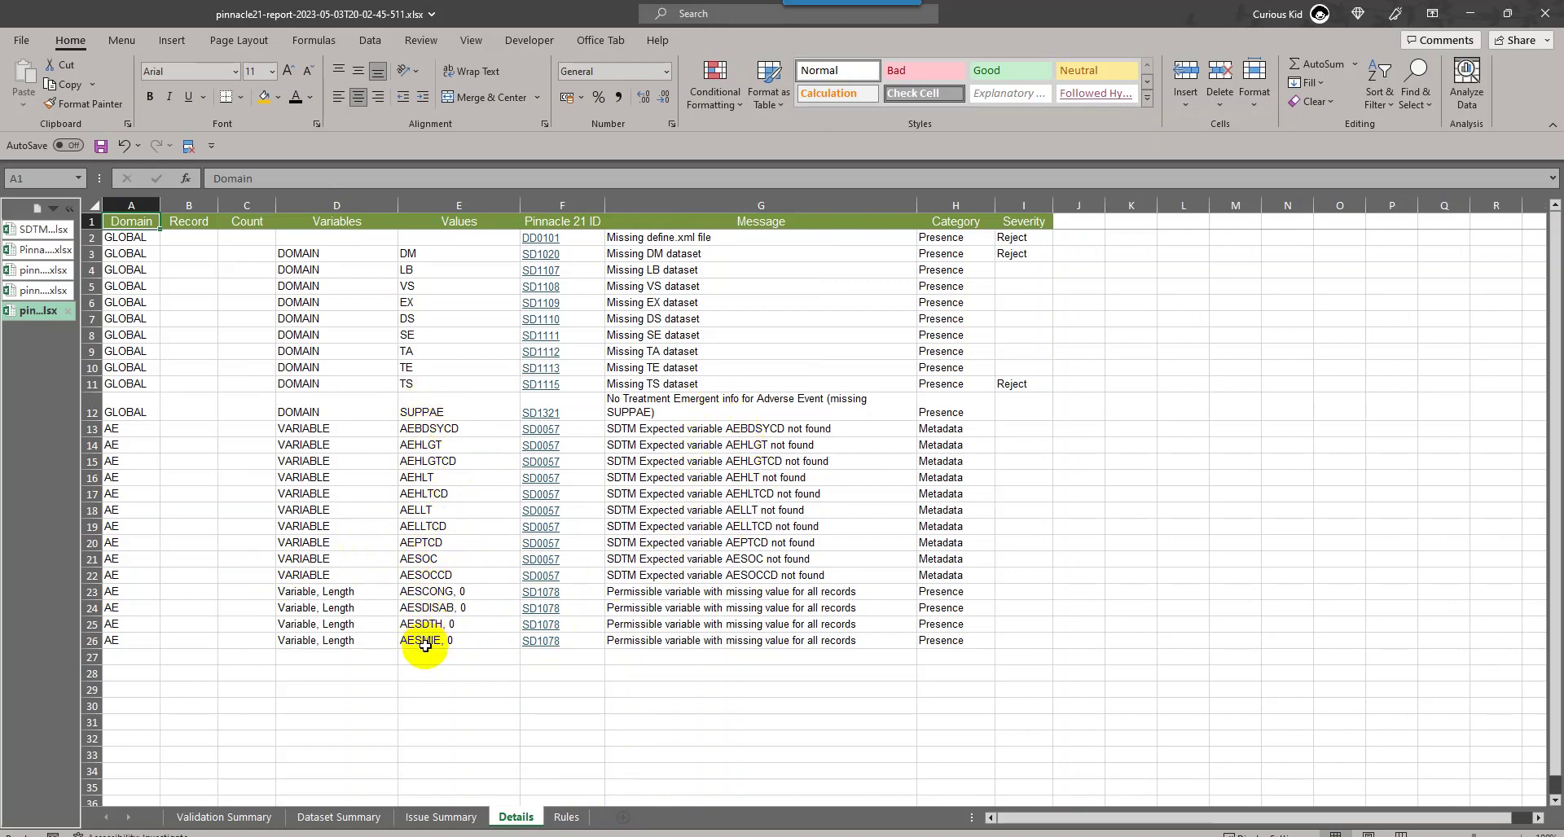
{"action": "left_click", "coordinate": [41, 290]}
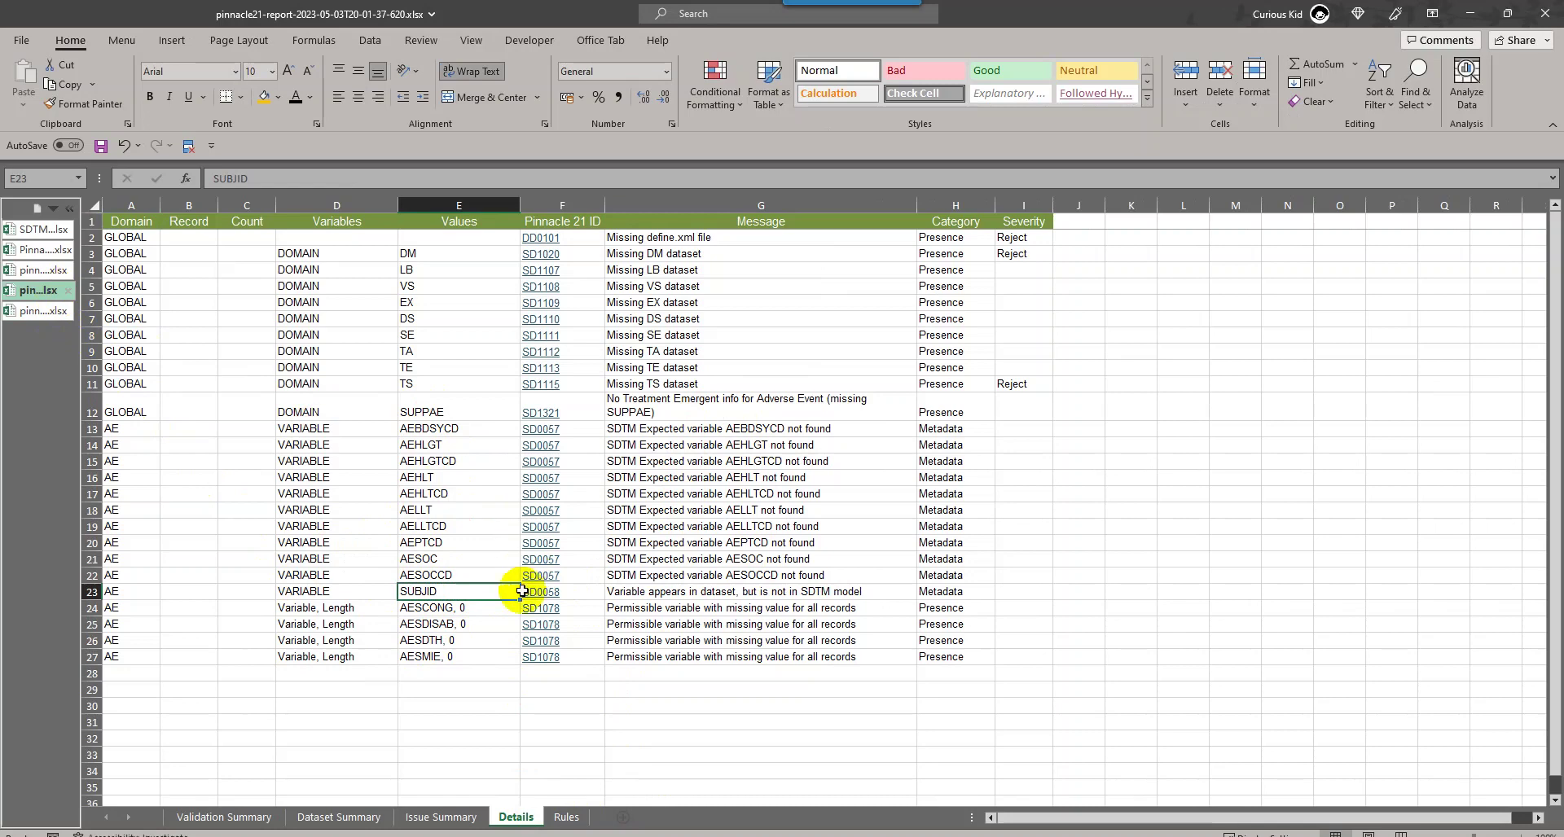